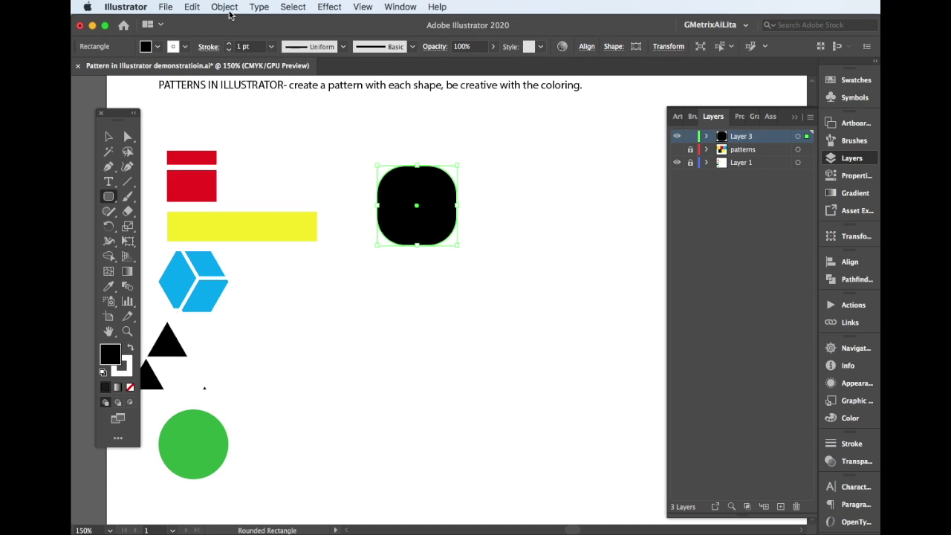
Step: Make a pattern from the black rounded rectangle
{"action": "left_click", "coordinate": [362, 306]}
{"action": "left_click", "coordinate": [596, 305]}
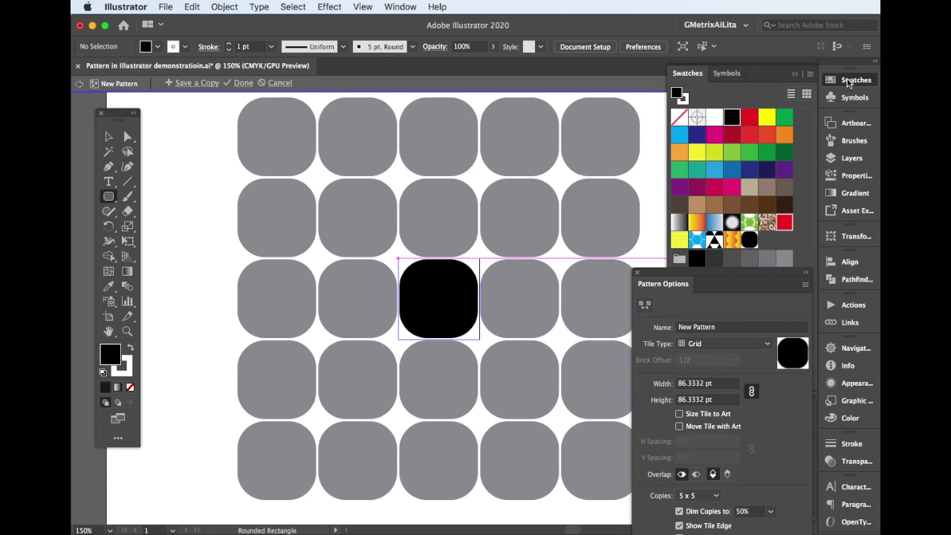
Step: Lower the magenta value of the Black swatch so that it becomes olive green
{"action": "left_click", "coordinate": [809, 73]}
{"action": "left_click", "coordinate": [840, 296]}
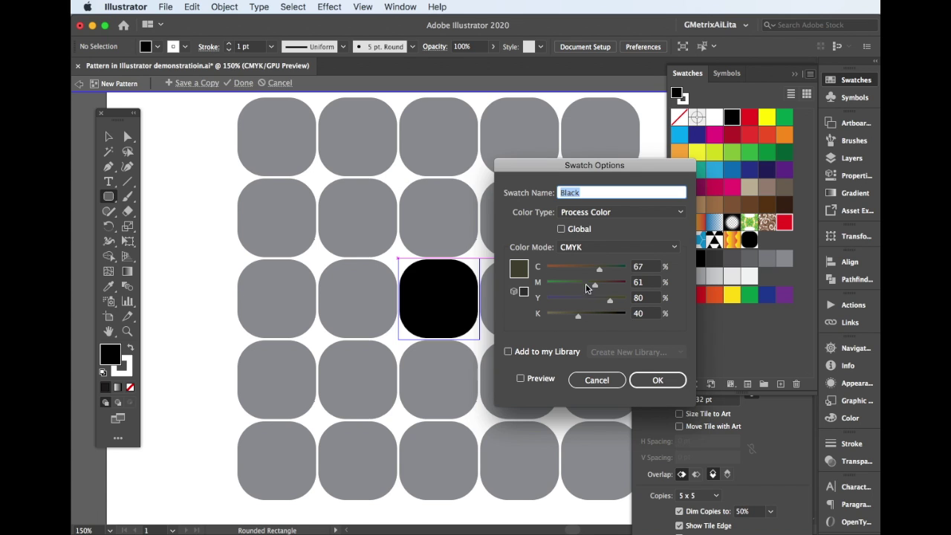
{"action": "left_click", "coordinate": [568, 281]}
{"action": "left_click", "coordinate": [657, 380]}
{"action": "left_click", "coordinate": [810, 74]}
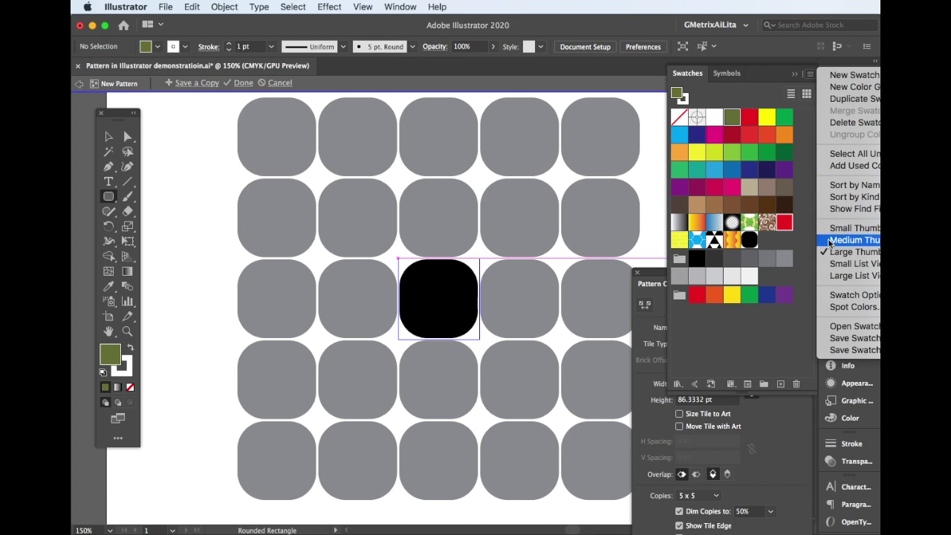
{"action": "left_click", "coordinate": [632, 186]}
Step: Name the pattern "rounded rectangle" and try the brick and hex tile types before returning to Grid
{"action": "left_click_drag", "start_coordinate": [654, 277], "coordinate": [183, 133]}
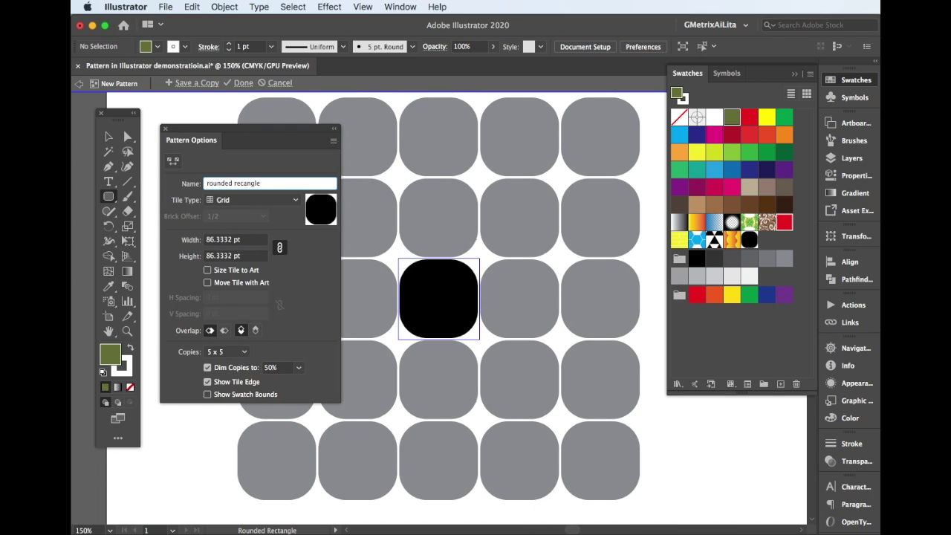
{"action": "left_click", "coordinate": [289, 202]}
{"action": "left_click", "coordinate": [261, 227]}
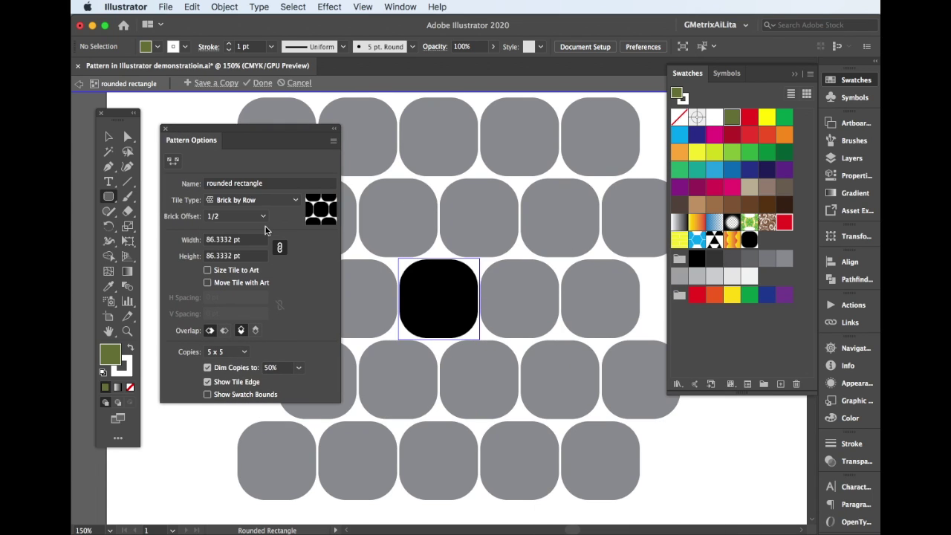
{"action": "left_click", "coordinate": [268, 201]}
{"action": "left_click", "coordinate": [260, 243]}
{"action": "left_click", "coordinate": [261, 200]}
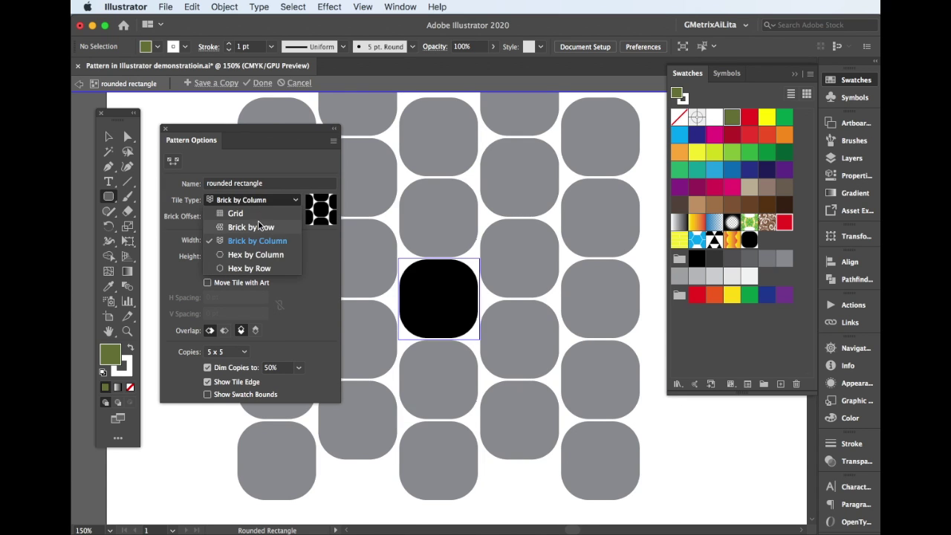
{"action": "left_click", "coordinate": [260, 255]}
{"action": "left_click", "coordinate": [261, 200]}
{"action": "left_click", "coordinate": [262, 269]}
{"action": "left_click", "coordinate": [261, 200]}
{"action": "left_click", "coordinate": [267, 214]}
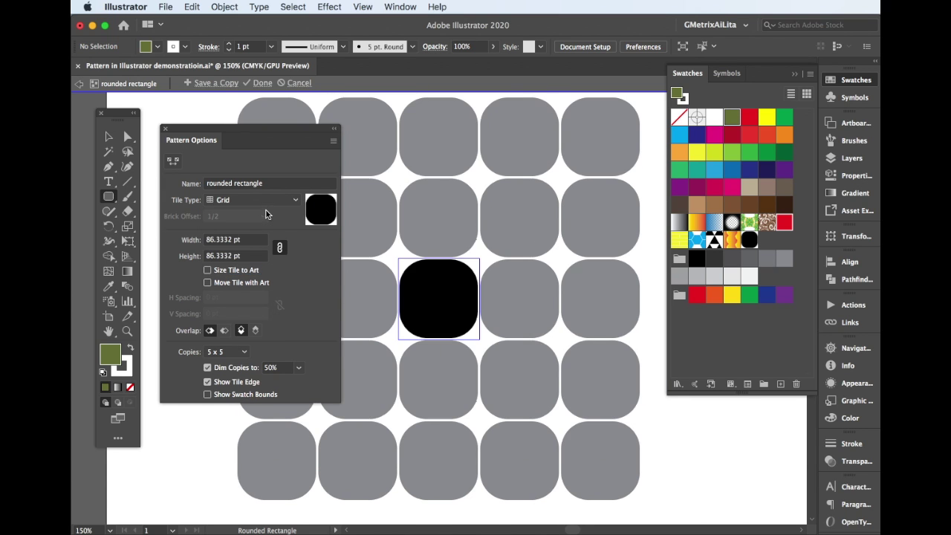
Step: Set the pattern tile's width and height to 89 pt
{"action": "double_click", "coordinate": [233, 239]}
{"action": "type", "text": "89"}
{"action": "key", "text": "Tab"}
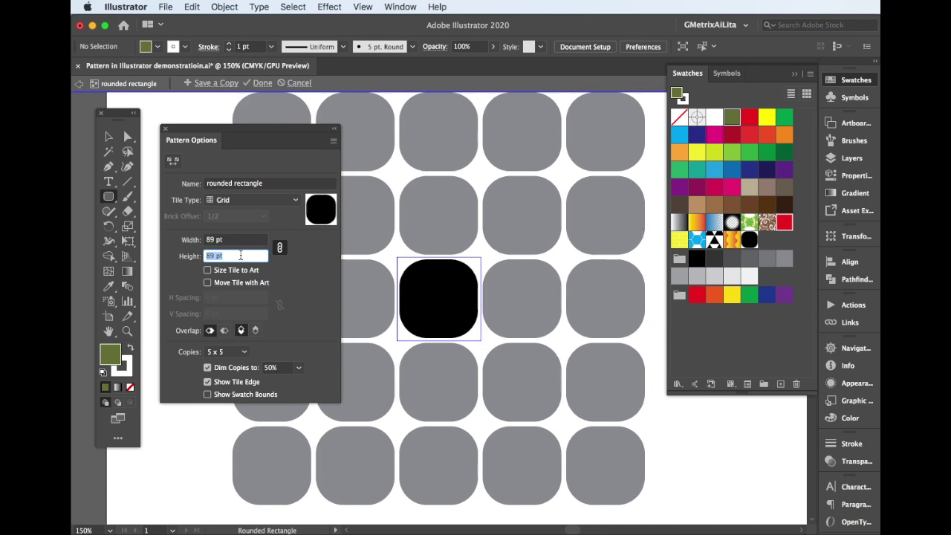
Step: Make the pattern tile size follow the rounded rectangle artwork
{"action": "left_click", "coordinate": [239, 270]}
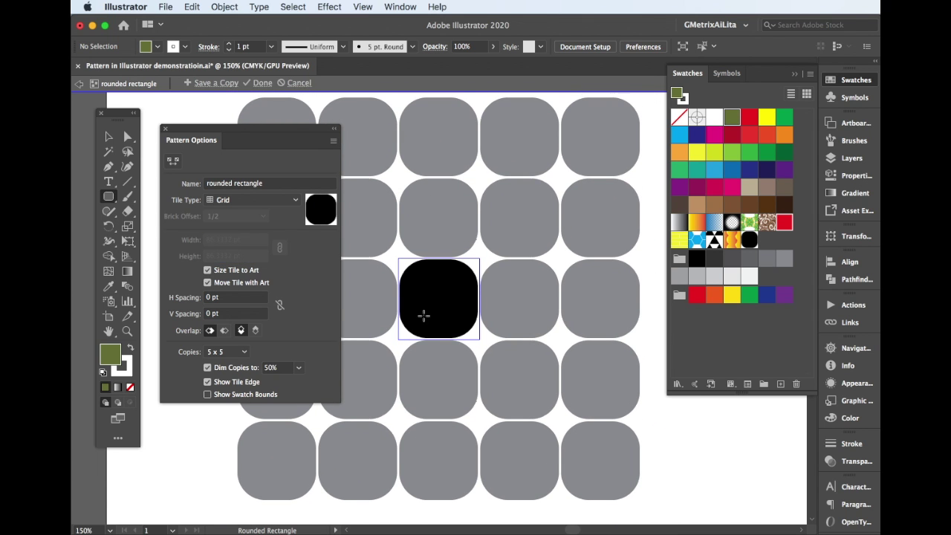
{"action": "left_click", "coordinate": [456, 297]}
{"action": "left_click", "coordinate": [804, 265]}
Step: Set the tile's horizontal spacing to 9 pt and vertical spacing to -17 pt, and try the Right in Front overlap
{"action": "left_click", "coordinate": [227, 298]}
{"action": "scroll", "coordinate": [228, 299], "scroll_direction": "up", "scroll_amount": 20}
{"action": "scroll", "coordinate": [228, 299], "scroll_direction": "down", "scroll_amount": 20}
{"action": "scroll", "coordinate": [228, 299], "scroll_direction": "up", "scroll_amount": 9}
{"action": "left_click", "coordinate": [231, 314]}
{"action": "scroll", "coordinate": [230, 314], "scroll_direction": "up", "scroll_amount": 20}
{"action": "scroll", "coordinate": [230, 314], "scroll_direction": "down", "scroll_amount": 14}
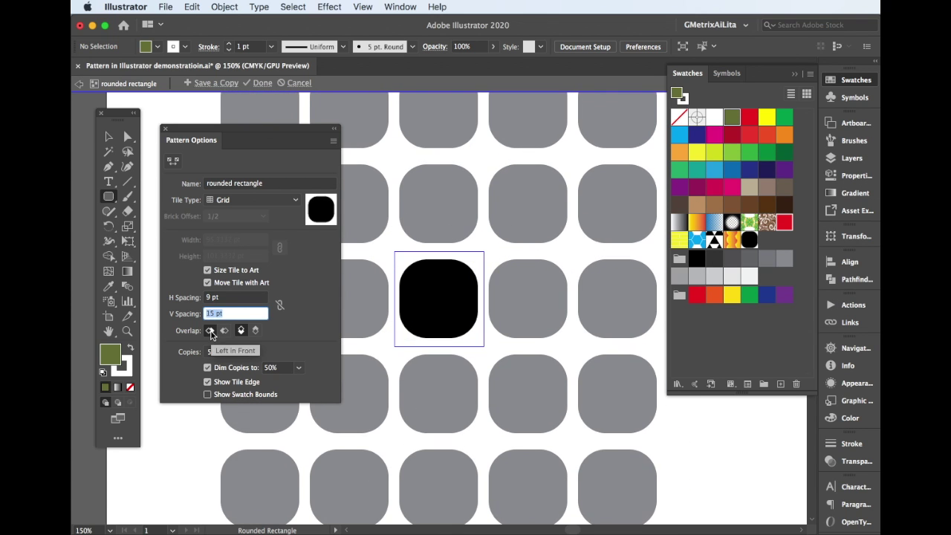
{"action": "scroll", "coordinate": [248, 313], "scroll_direction": "down", "scroll_amount": 20}
{"action": "left_click", "coordinate": [224, 331]}
{"action": "left_click", "coordinate": [246, 315]}
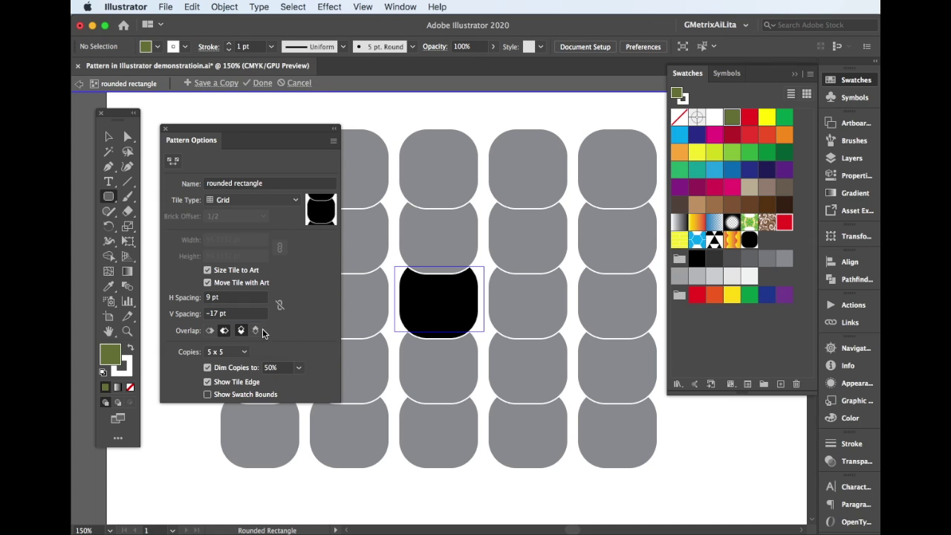
Step: Set the pattern preview to 3 x 3 copies and try different dimming levels for the copies
{"action": "left_click", "coordinate": [227, 351]}
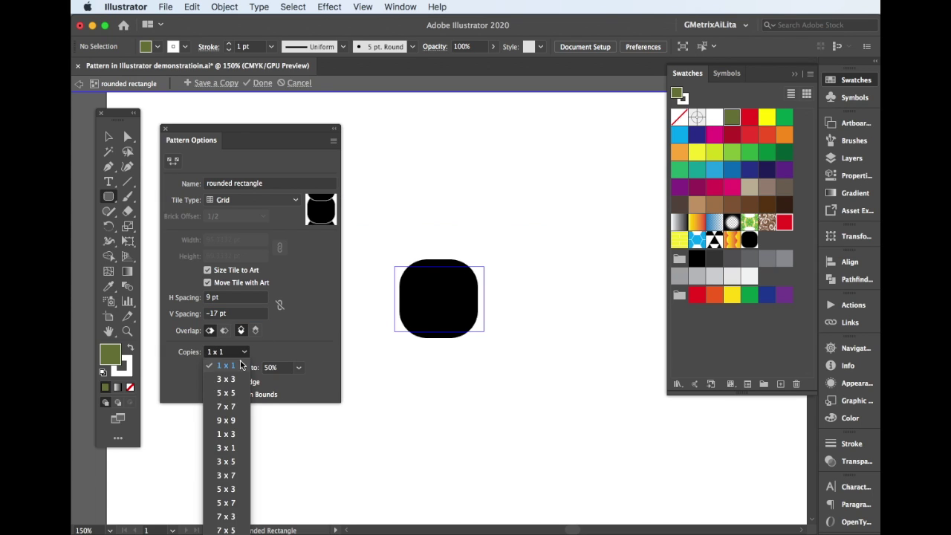
{"action": "left_click", "coordinate": [223, 351]}
{"action": "left_click", "coordinate": [301, 369]}
{"action": "left_click", "coordinate": [321, 422]}
{"action": "left_click", "coordinate": [300, 367]}
{"action": "left_click", "coordinate": [322, 506]}
{"action": "left_click", "coordinate": [300, 367]}
{"action": "left_click", "coordinate": [319, 447]}
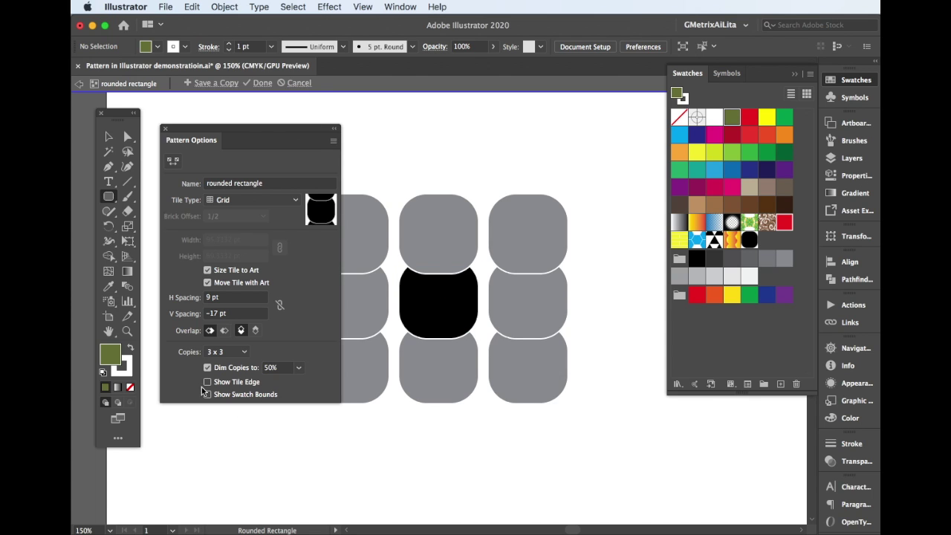
Step: Cancel the rounded rectangle pattern and delete the black rounded rectangle from the artboard
{"action": "left_click", "coordinate": [298, 83]}
{"action": "left_click", "coordinate": [446, 218]}
{"action": "key", "text": "Delete"}
Step: Draw a circle about 80 pt in diameter beside the sample shapes and fill it green
{"action": "left_click_drag", "start_coordinate": [108, 196], "coordinate": [167, 226]}
{"action": "left_click_drag", "start_coordinate": [367, 207], "coordinate": [442, 281]}
{"action": "left_click", "coordinate": [787, 119]}
Step: Make a new pattern from the green circle
{"action": "left_click", "coordinate": [227, 7]}
{"action": "mouse_move", "coordinate": [233, 308]}
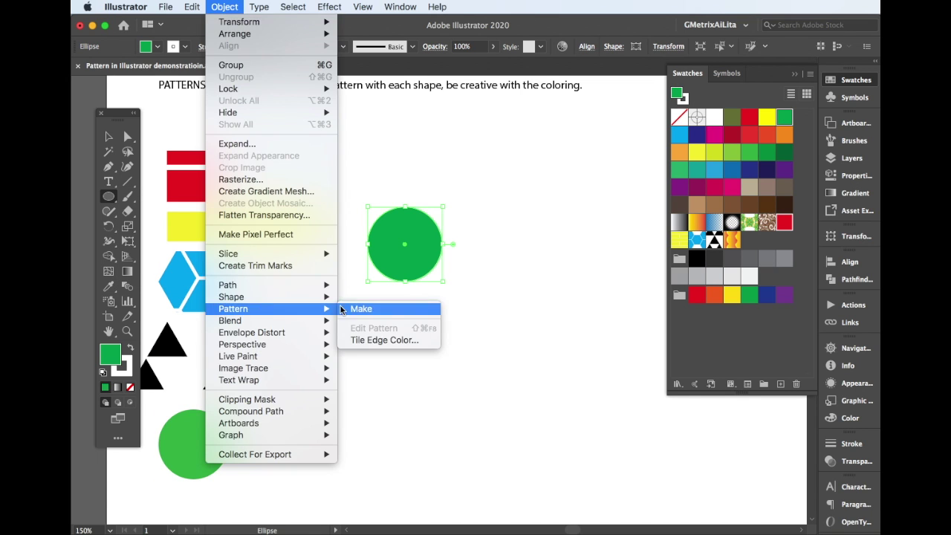
{"action": "left_click", "coordinate": [360, 308]}
{"action": "left_click", "coordinate": [594, 307]}
Step: Set the circle pattern's tile type to Brick by Row and enable Size Tile to Art
{"action": "left_click", "coordinate": [245, 200]}
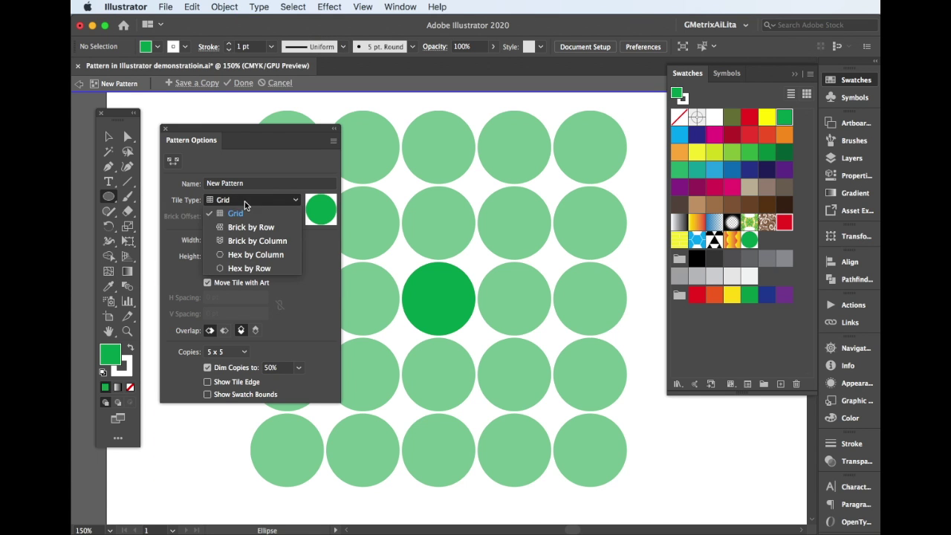
{"action": "left_click", "coordinate": [258, 227]}
{"action": "left_click", "coordinate": [237, 272]}
Step: Set the circle pattern's horizontal spacing to 1 pt and vertical spacing to -24 pt so the rows overlap
{"action": "left_click", "coordinate": [232, 297]}
{"action": "key", "text": "Down"}
{"action": "key", "text": "Down"}
{"action": "key", "text": "Down"}
{"action": "key", "text": "Down"}
{"action": "key", "text": "Down"}
{"action": "key", "text": "Up"}
{"action": "key", "text": "Up"}
{"action": "key", "text": "Up"}
{"action": "key", "text": "Up"}
{"action": "key", "text": "Up"}
{"action": "key", "text": "Up"}
{"action": "left_click", "coordinate": [232, 314]}
{"action": "key", "text": "Down"}
{"action": "key", "text": "Down"}
{"action": "key", "text": "Down"}
{"action": "key", "text": "Down"}
{"action": "key", "text": "Down"}
{"action": "key", "text": "Down"}
{"action": "key", "text": "Down"}
{"action": "key", "text": "Down"}
{"action": "key", "text": "Down"}
{"action": "key", "text": "Down"}
{"action": "key", "text": "Down"}
{"action": "key", "text": "Down"}
{"action": "key", "text": "Down"}
{"action": "key", "text": "Down"}
{"action": "key", "text": "Down"}
{"action": "key", "text": "Down"}
{"action": "key", "text": "Down"}
{"action": "key", "text": "Down"}
{"action": "key", "text": "Down"}
{"action": "key", "text": "Down"}
Step: Add a smaller orange-red circle overlapping the right edge of the green circle in the pattern tile
{"action": "left_click", "coordinate": [451, 303]}
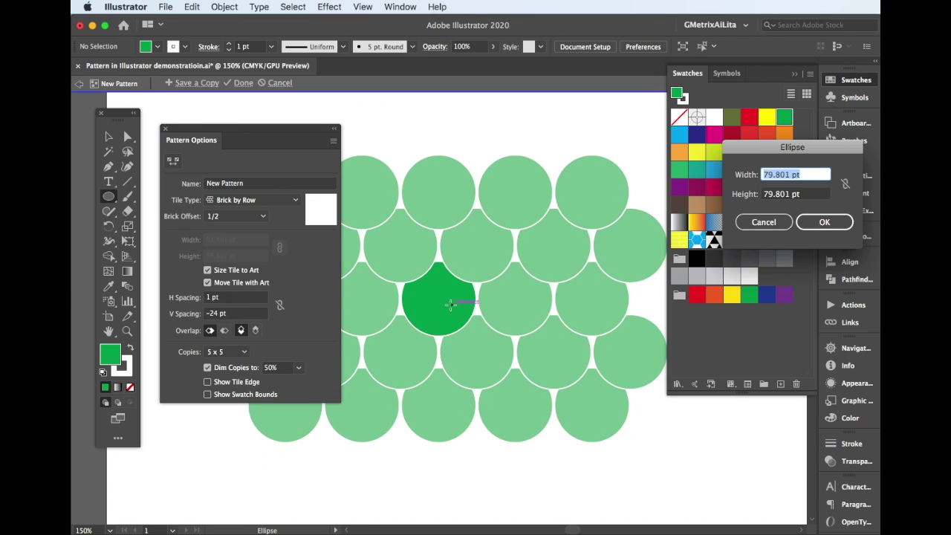
{"action": "left_click", "coordinate": [804, 223]}
{"action": "key", "text": "v"}
{"action": "left_click_drag", "start_coordinate": [481, 318], "coordinate": [490, 285]}
{"action": "left_click", "coordinate": [714, 295]}
Step: Narrow the green circle into an upright ellipse and rotate it to tilt toward the upper left
{"action": "left_click", "coordinate": [423, 298]}
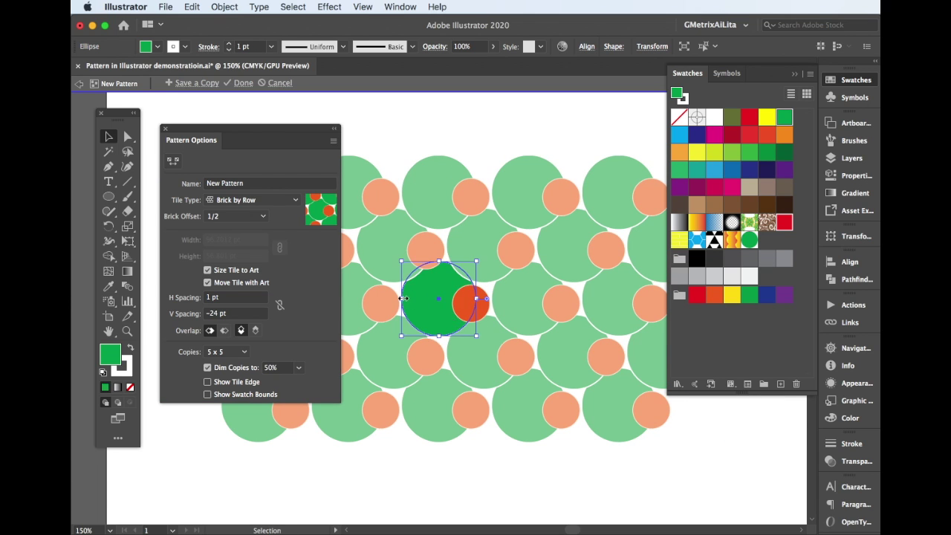
{"action": "left_click_drag", "start_coordinate": [401, 299], "coordinate": [426, 298]}
{"action": "left_click_drag", "start_coordinate": [422, 256], "coordinate": [404, 270]}
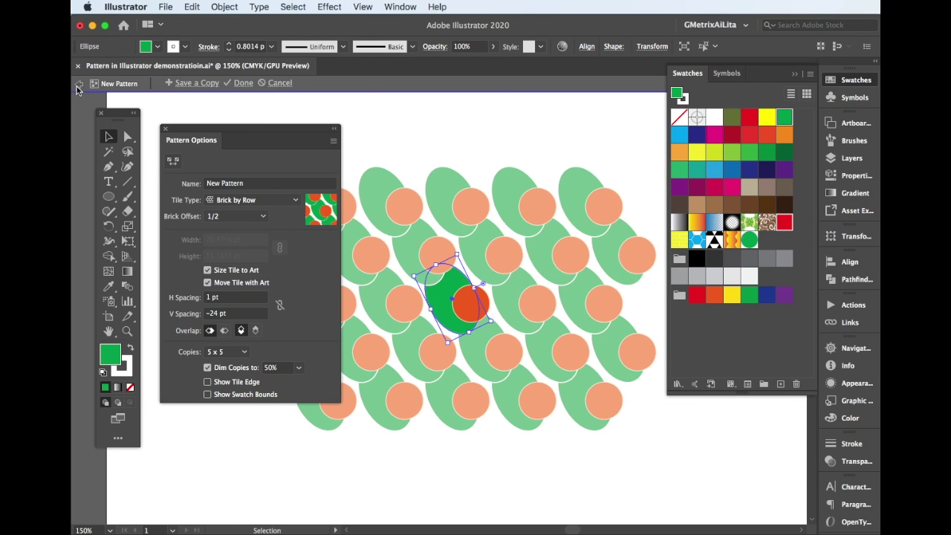
Step: Leave pattern editing and draw a large rectangle filled with the new pattern in the artboard's lower right area
{"action": "left_click", "coordinate": [78, 84]}
{"action": "left_click_drag", "start_coordinate": [109, 196], "coordinate": [152, 200]}
{"action": "left_click_drag", "start_coordinate": [535, 322], "coordinate": [758, 497]}
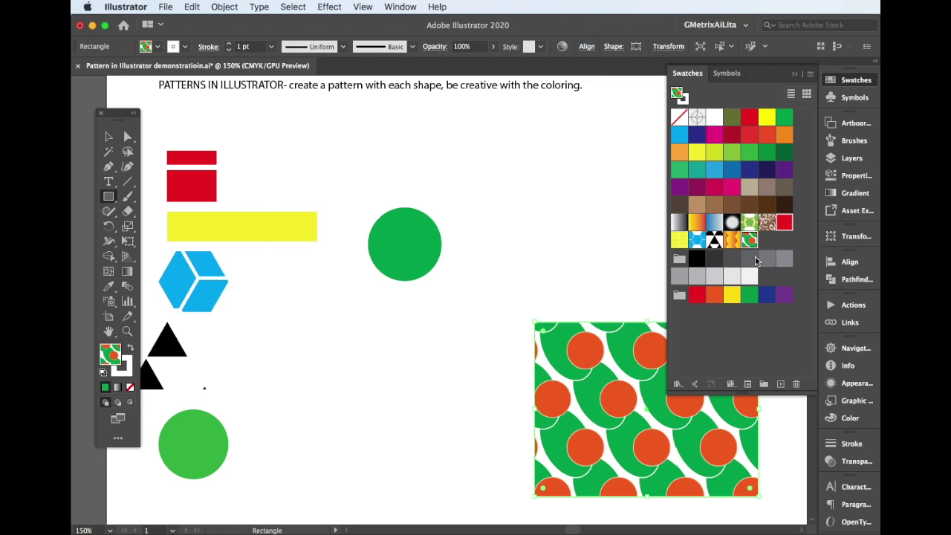
Step: Reopen the green ellipse pattern, move the small circle to the ellipse's lower left and fill it yellow
{"action": "double_click", "coordinate": [748, 244]}
{"action": "left_click", "coordinate": [108, 137]}
{"action": "left_click_drag", "start_coordinate": [452, 303], "coordinate": [404, 301]}
{"action": "left_click", "coordinate": [731, 295]}
Step: Save a copy of the yellow-dotted pattern and leave pattern editing
{"action": "left_click", "coordinate": [195, 84]}
{"action": "left_click", "coordinate": [508, 488]}
{"action": "left_click", "coordinate": [80, 83]}
Step: Duplicate the patterned rectangle directly above the original and fill the copy with the yellow-dotted pattern
{"action": "left_click_drag", "start_coordinate": [552, 345], "coordinate": [551, 155]}
{"action": "left_click", "coordinate": [731, 241]}
{"action": "left_click", "coordinate": [747, 241]}
{"action": "left_click", "coordinate": [613, 351]}
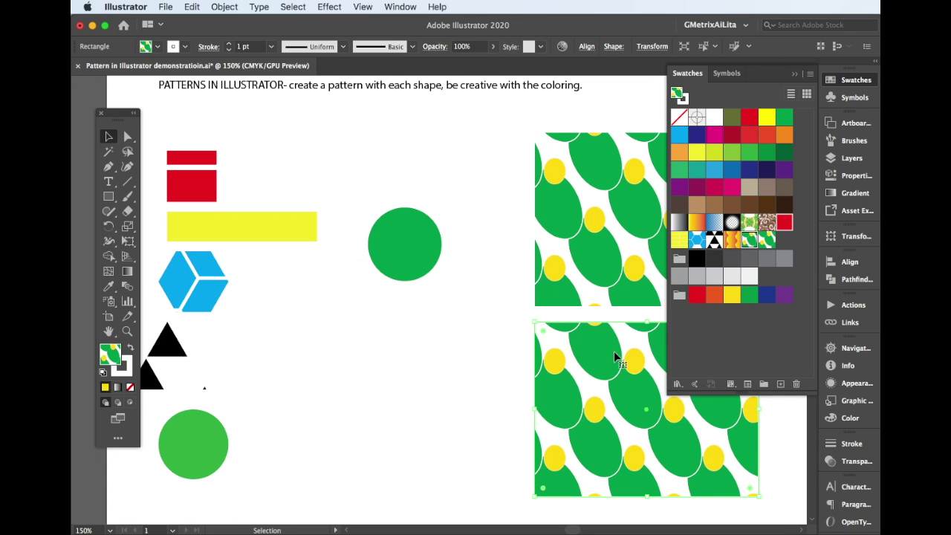
Step: Edit the original ellipse pattern again, recolor its small yellow ellipse red and finish editing
{"action": "double_click", "coordinate": [748, 241]}
{"action": "left_click", "coordinate": [410, 315]}
{"action": "left_click", "coordinate": [696, 295]}
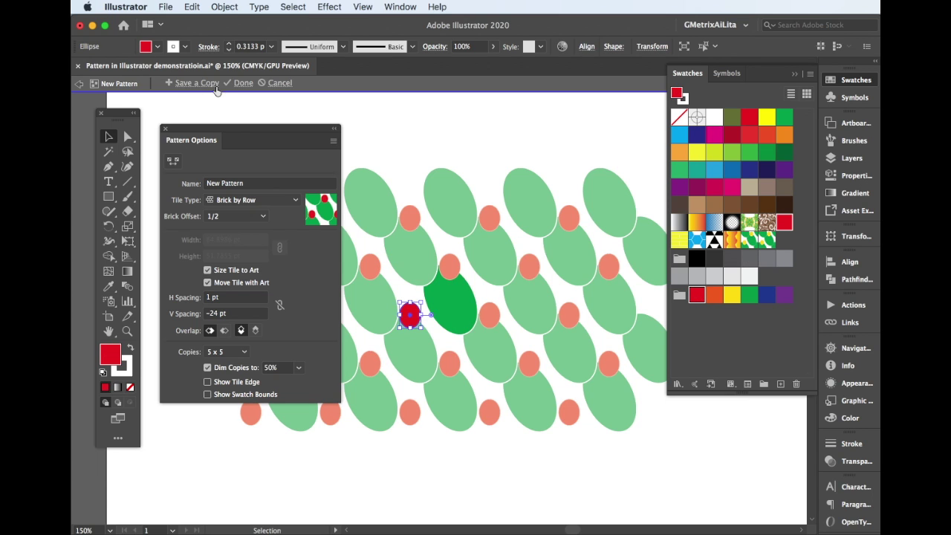
{"action": "left_click", "coordinate": [242, 83]}
Step: Apply the saved yellow-dotted pattern copy to the upper rectangle and deselect it
{"action": "left_click", "coordinate": [656, 251]}
{"action": "left_click", "coordinate": [767, 240]}
{"action": "left_click", "coordinate": [478, 267]}
Step: Hide Layer 3 and add a new layer above it
{"action": "left_click", "coordinate": [849, 158]}
{"action": "left_click", "coordinate": [677, 136]}
{"action": "left_click", "coordinate": [780, 506]}
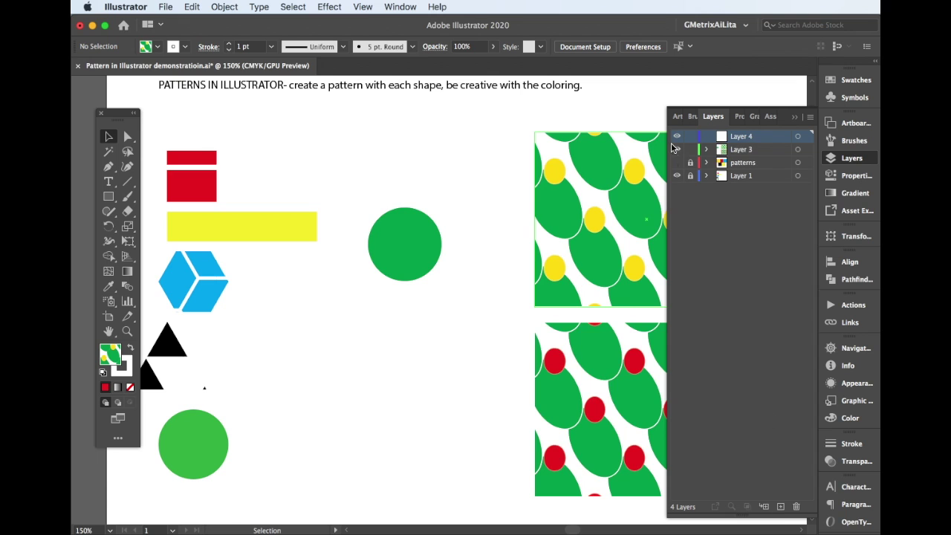
Step: Draw a square about 60 pt wide on the new layer and fill it red
{"action": "left_click", "coordinate": [108, 197]}
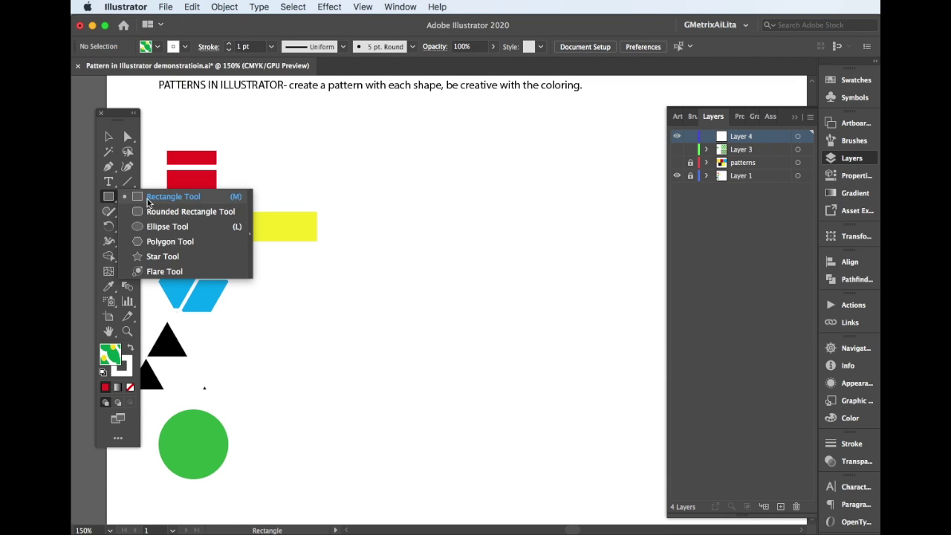
{"action": "left_click_drag", "start_coordinate": [354, 237], "coordinate": [410, 292]}
{"action": "left_click", "coordinate": [856, 81]}
{"action": "left_click", "coordinate": [696, 296]}
Step: Make a new pattern from the red square
{"action": "left_click", "coordinate": [224, 7]}
{"action": "mouse_move", "coordinate": [234, 309]}
{"action": "left_click", "coordinate": [355, 310]}
{"action": "left_click", "coordinate": [592, 308]}
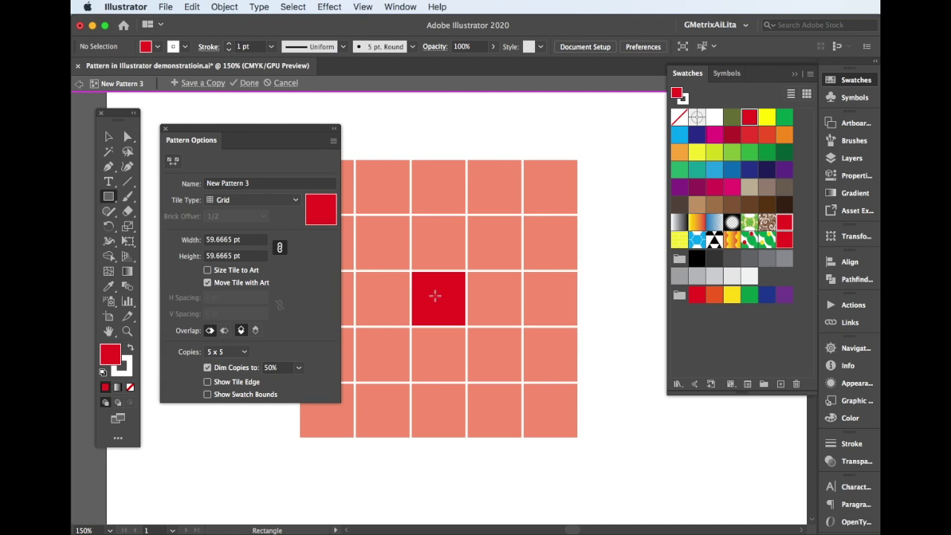
Step: Distort the square with Free Transform into a trapezoid with a taller right edge, and enable Size Tile to Art
{"action": "left_click", "coordinate": [109, 136]}
{"action": "left_click", "coordinate": [424, 292]}
{"action": "left_click", "coordinate": [129, 242]}
{"action": "left_click_drag", "start_coordinate": [222, 137], "coordinate": [274, 214]}
{"action": "left_click", "coordinate": [194, 323]}
{"action": "left_click_drag", "start_coordinate": [456, 292], "coordinate": [461, 276]}
{"action": "left_click_drag", "start_coordinate": [471, 254], "coordinate": [471, 235]}
{"action": "left_click_drag", "start_coordinate": [471, 329], "coordinate": [471, 351]}
{"action": "left_click", "coordinate": [260, 347]}
Step: Fill the trapezoid with the green gradient from the Gems and Jewels gradient library
{"action": "left_click", "coordinate": [860, 194]}
{"action": "left_click", "coordinate": [763, 219]}
{"action": "left_click", "coordinate": [856, 80]}
{"action": "left_click", "coordinate": [678, 383]}
{"action": "mouse_move", "coordinate": [733, 448]}
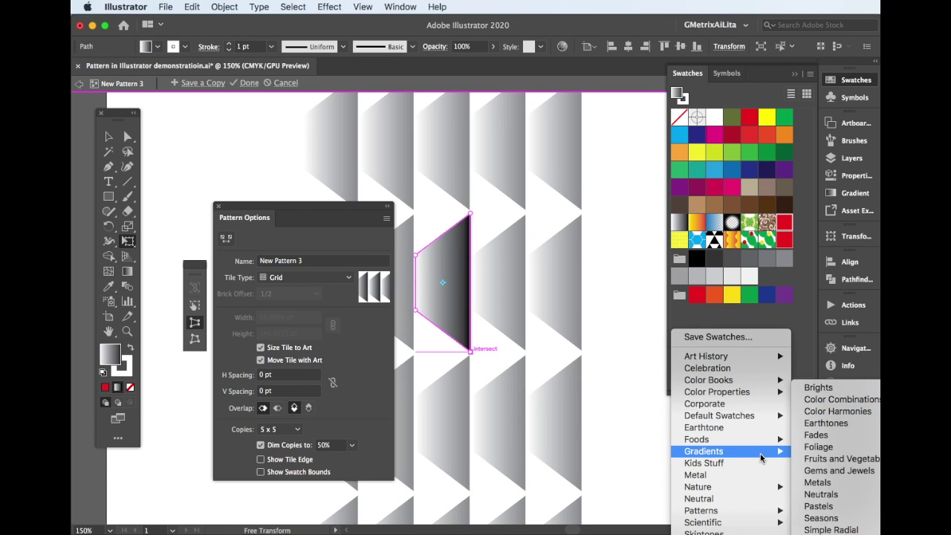
{"action": "left_click", "coordinate": [835, 471]}
{"action": "left_click", "coordinate": [713, 348]}
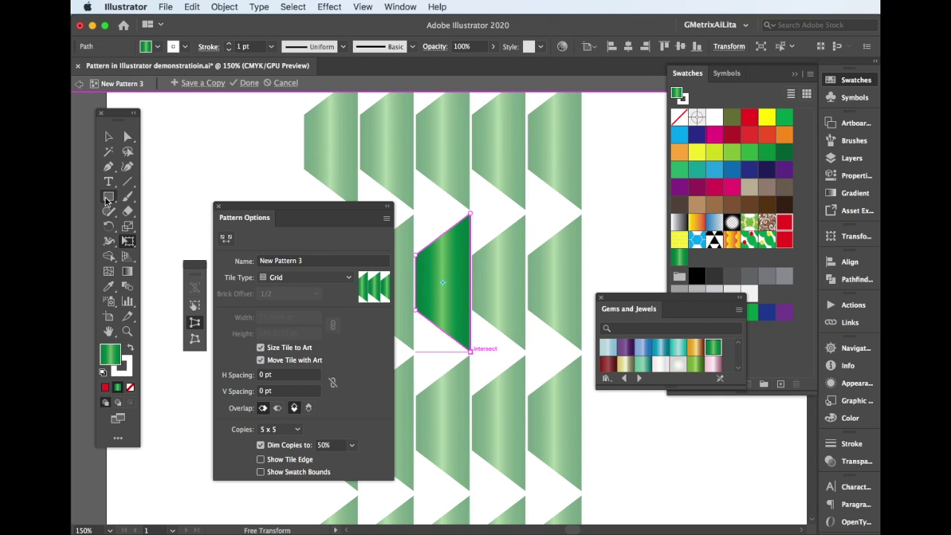
Step: Draw a rectangle covering the trapezoid's full extent, fill it with the blue Gems and Jewels gradient and send it to back
{"action": "left_click", "coordinate": [107, 197]}
{"action": "left_click_drag", "start_coordinate": [415, 214], "coordinate": [471, 351]}
{"action": "left_click", "coordinate": [660, 348]}
{"action": "key", "text": "super+shift+bracketleft"}
Step: Select the green trapezoid and set the tile's horizontal spacing to -3 pt and vertical spacing to -2 pt
{"action": "left_click", "coordinate": [108, 136]}
{"action": "left_click", "coordinate": [456, 281]}
{"action": "left_click", "coordinate": [275, 375]}
{"action": "key", "text": "Down"}
{"action": "key", "text": "Down"}
{"action": "key", "text": "Down"}
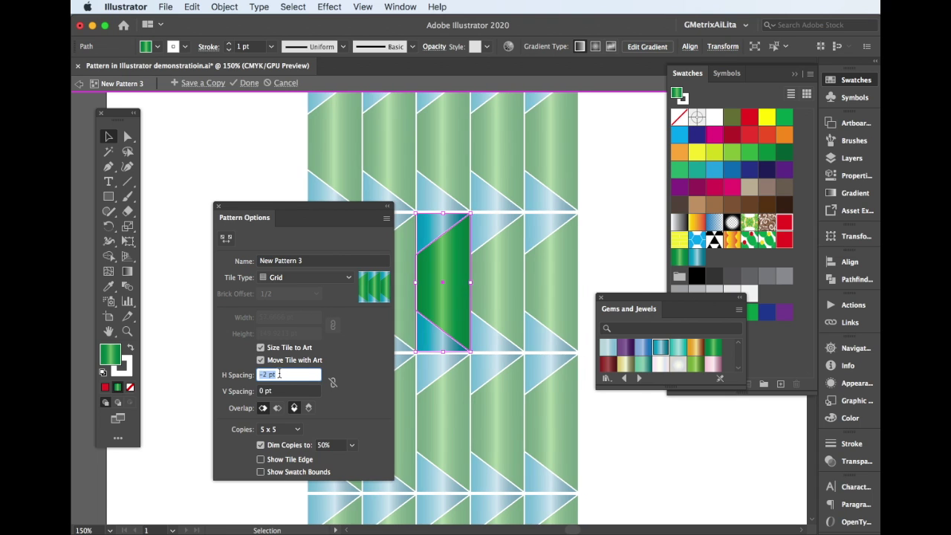
{"action": "left_click", "coordinate": [282, 392]}
{"action": "key", "text": "Down"}
{"action": "key", "text": "Down"}
Step: Remove the stroke from the green trapezoid and the blue rectangle behind it, and finish editing the pattern
{"action": "left_click", "coordinate": [128, 373]}
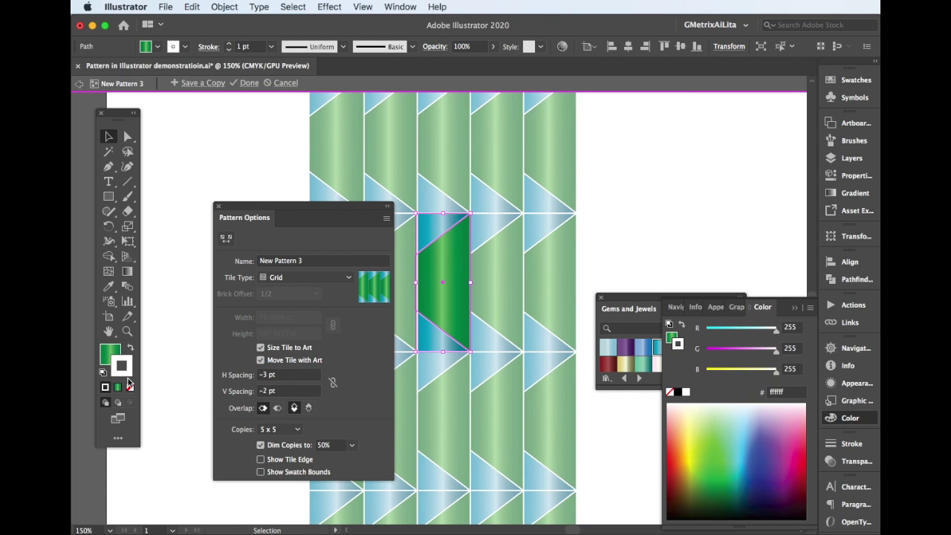
{"action": "left_click", "coordinate": [130, 387]}
{"action": "left_click", "coordinate": [428, 336]}
{"action": "left_click", "coordinate": [130, 387]}
{"action": "left_click", "coordinate": [479, 229]}
{"action": "left_click", "coordinate": [78, 83]}
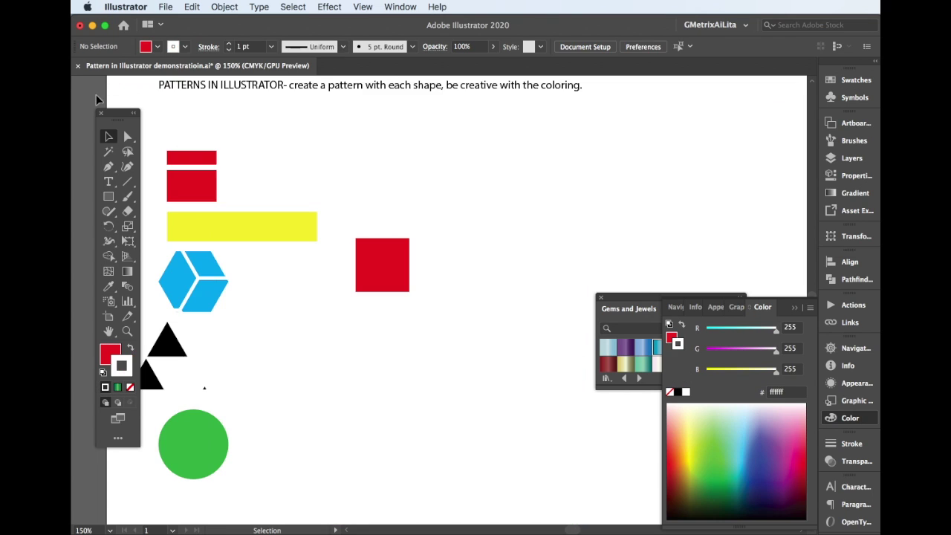
Step: Draw a tall rectangle beside the red square, fill it with the New Pattern 3 swatch and remove its stroke
{"action": "left_click", "coordinate": [108, 197]}
{"action": "left_click_drag", "start_coordinate": [447, 169], "coordinate": [587, 384]}
{"action": "left_click", "coordinate": [855, 80]}
{"action": "left_click", "coordinate": [785, 240]}
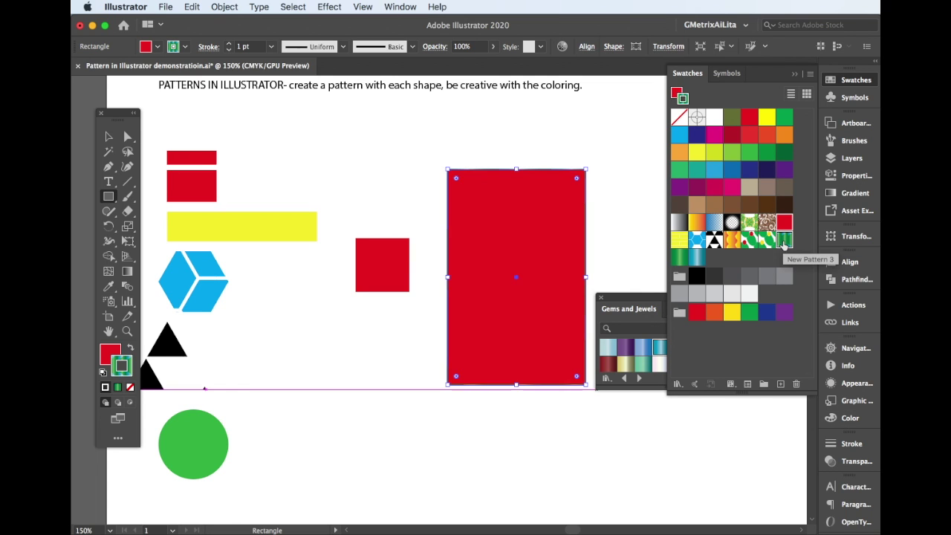
{"action": "left_click", "coordinate": [131, 348]}
{"action": "left_click", "coordinate": [130, 387]}
Step: Try rotating the pattern-filled rectangle with both Transform Objects and Transform Patterns enabled
{"action": "left_click", "coordinate": [109, 137]}
{"action": "left_click_drag", "start_coordinate": [591, 165], "coordinate": [633, 236]}
{"action": "key", "text": "super+z"}
{"action": "double_click", "coordinate": [109, 226]}
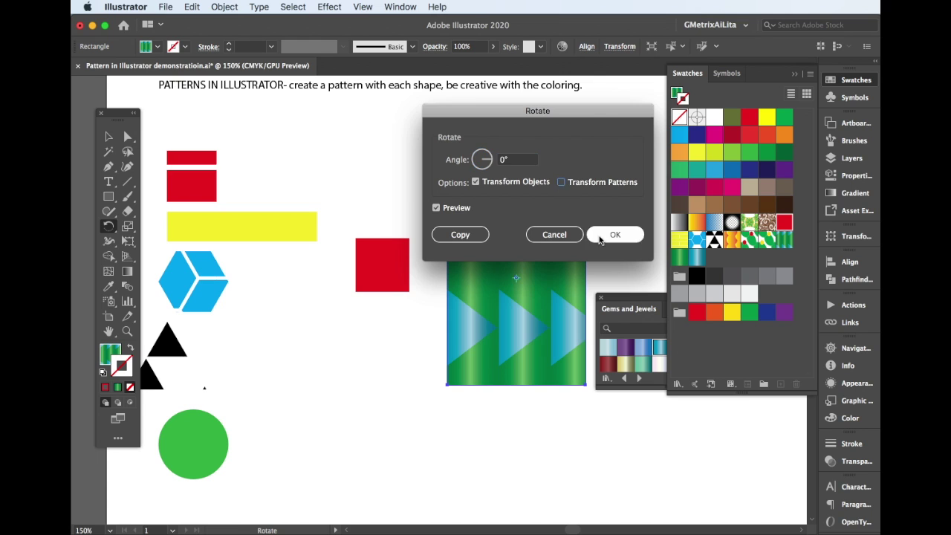
{"action": "left_click_drag", "start_coordinate": [594, 119], "coordinate": [379, 149]}
{"action": "left_click_drag", "start_coordinate": [274, 190], "coordinate": [270, 204]}
{"action": "left_click", "coordinate": [344, 214]}
{"action": "left_click", "coordinate": [402, 267]}
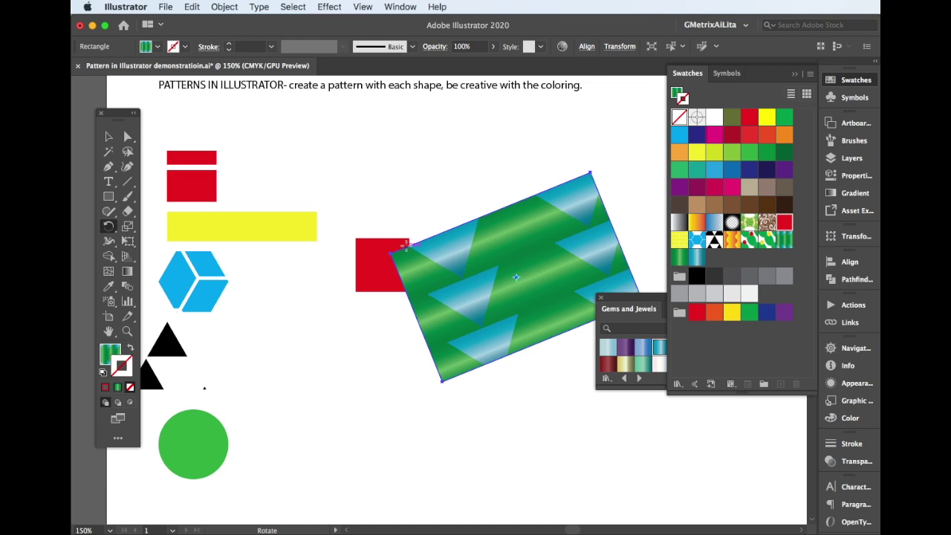
Step: Undo the rotation and the stroke removal on the pattern-filled rectangle
{"action": "key", "text": "super+z"}
{"action": "key", "text": "super+z"}
{"action": "key", "text": "super+z"}
{"action": "key", "text": "super+z"}
Step: Hide Layer 4, add a new layer on top and choose the Polygon tool
{"action": "left_click", "coordinate": [108, 137]}
{"action": "left_click", "coordinate": [852, 159]}
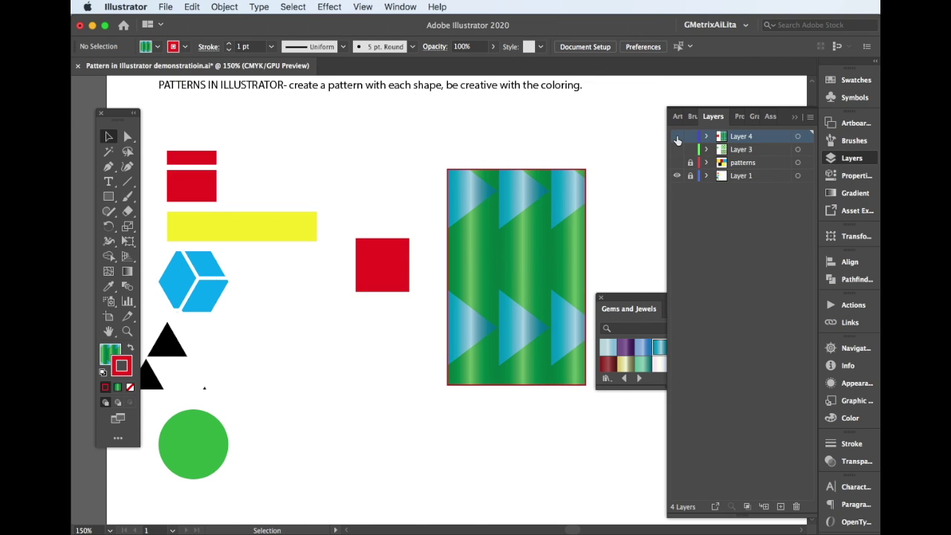
{"action": "left_click", "coordinate": [675, 138]}
{"action": "left_click", "coordinate": [676, 163]}
{"action": "left_click", "coordinate": [676, 163]}
{"action": "left_click_drag", "start_coordinate": [109, 196], "coordinate": [154, 243]}
{"action": "left_click", "coordinate": [780, 506]}
Step: Draw a hexagon with a solid orange fill and no stroke
{"action": "mouse_move", "coordinate": [397, 220]}
{"action": "left_mouse_down"}
{"action": "mouse_move", "coordinate": [439, 261]}
{"action": "mouse_move", "coordinate": [427, 270]}
{"action": "left_mouse_up"}
{"action": "left_click", "coordinate": [850, 80]}
{"action": "left_click", "coordinate": [783, 135]}
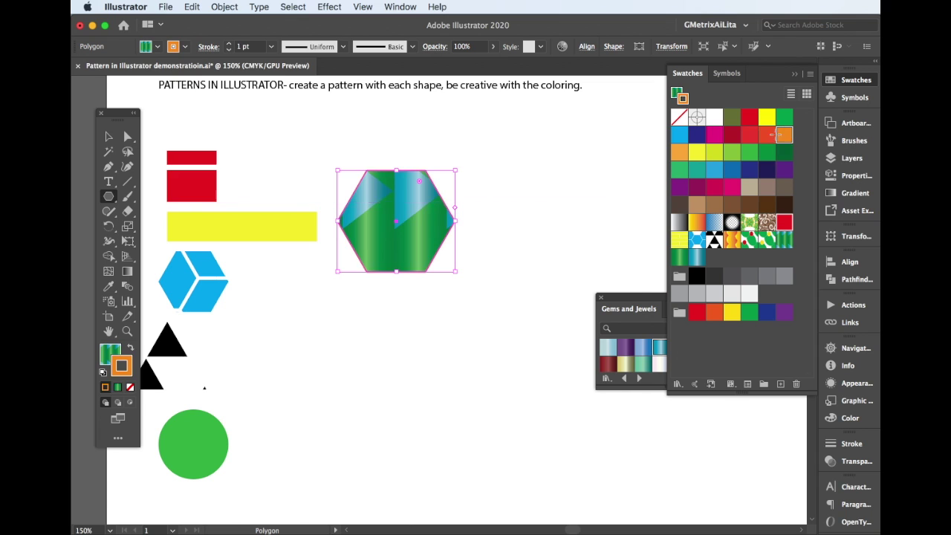
{"action": "left_click", "coordinate": [131, 348]}
{"action": "left_click", "coordinate": [130, 387]}
Step: Make a pattern from the orange hexagon and set its tile type to Hex by Column
{"action": "left_click", "coordinate": [224, 7]}
{"action": "mouse_move", "coordinate": [233, 307]}
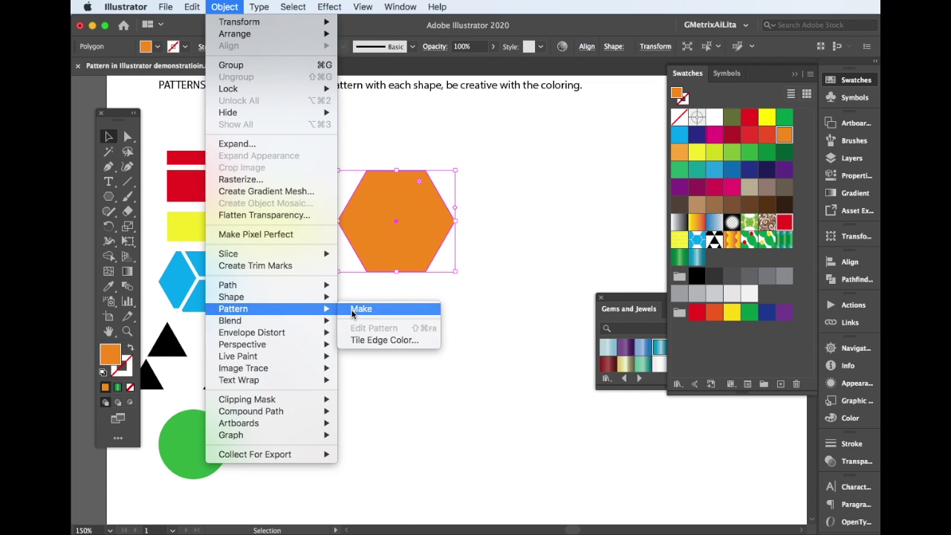
{"action": "left_click", "coordinate": [358, 308]}
{"action": "left_click", "coordinate": [595, 304]}
{"action": "left_click", "coordinate": [305, 277]}
{"action": "left_click", "coordinate": [321, 330]}
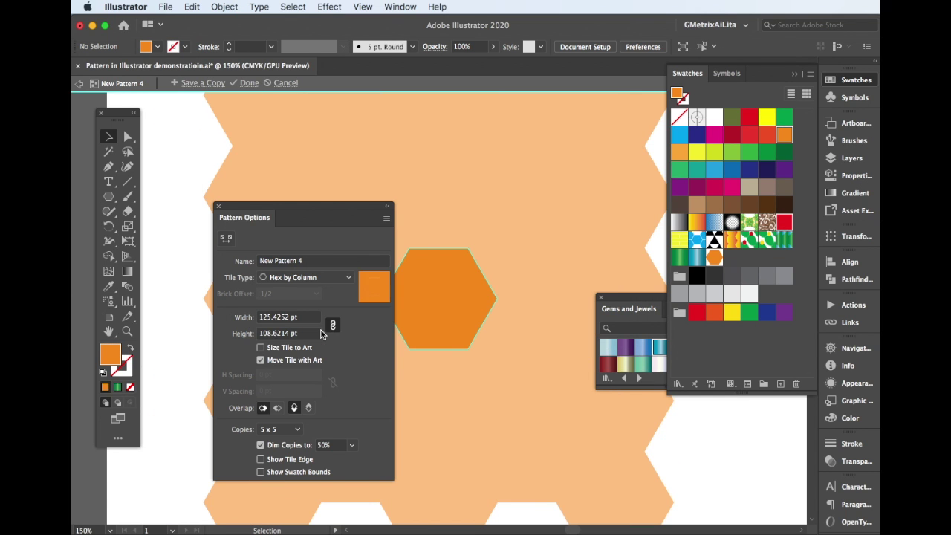
Step: Fill the hexagon with the gold Gems and Jewels gradient and make the gradient radial
{"action": "left_click", "coordinate": [696, 348]}
{"action": "left_click", "coordinate": [850, 194]}
{"action": "left_click", "coordinate": [748, 137]}
{"action": "left_click", "coordinate": [464, 280]}
{"action": "left_click", "coordinate": [746, 138]}
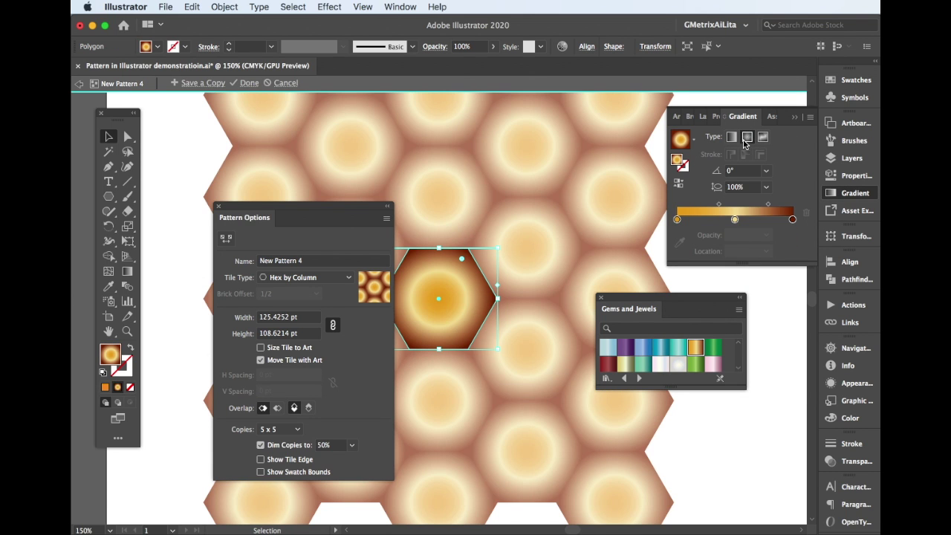
Step: Rearrange the radial gradient's color stops, placing the cream stop at about 12%, and finish editing the pattern
{"action": "mouse_move", "coordinate": [735, 220]}
{"action": "left_mouse_down"}
{"action": "mouse_move", "coordinate": [696, 221]}
{"action": "mouse_move", "coordinate": [785, 221]}
{"action": "mouse_move", "coordinate": [718, 224]}
{"action": "left_mouse_up"}
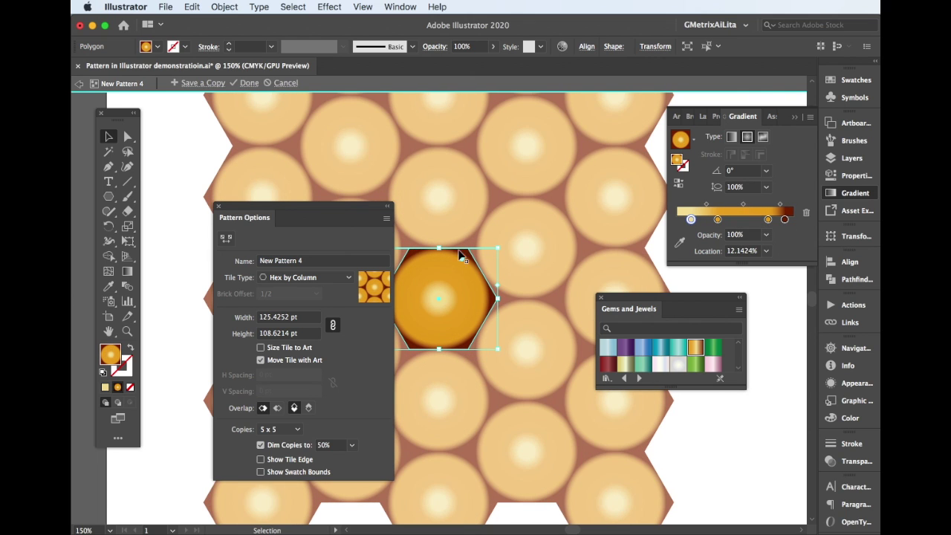
{"action": "left_click_drag", "start_coordinate": [338, 209], "coordinate": [280, 213]}
{"action": "left_click", "coordinate": [556, 343]}
{"action": "left_click", "coordinate": [76, 84]}
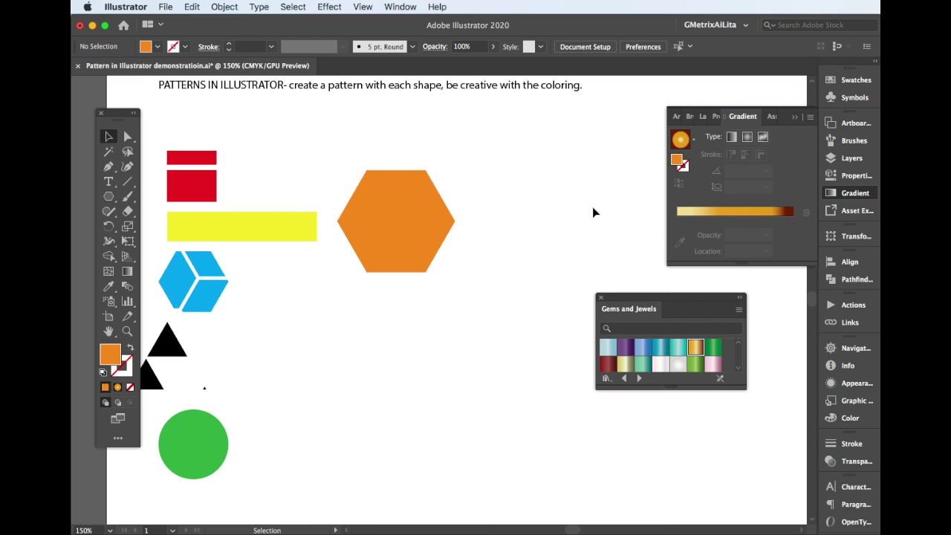
Step: Draw a large rectangle overlapping the orange hexagon and fill it with the gold hexagon pattern swatch
{"action": "left_click", "coordinate": [108, 196]}
{"action": "mouse_move", "coordinate": [383, 150]}
{"action": "left_mouse_down"}
{"action": "mouse_move", "coordinate": [590, 356]}
{"action": "mouse_move", "coordinate": [770, 479]}
{"action": "left_mouse_up"}
{"action": "left_click", "coordinate": [856, 80]}
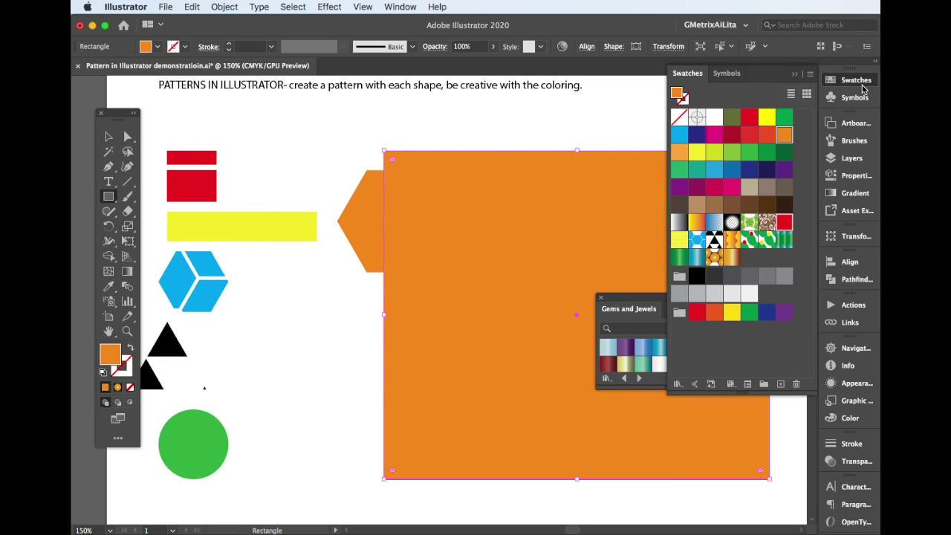
{"action": "left_click", "coordinate": [714, 258]}
Step: Reopen the gold hexagon pattern for editing and give the hexagon a black 7 pt stroke
{"action": "double_click", "coordinate": [714, 257]}
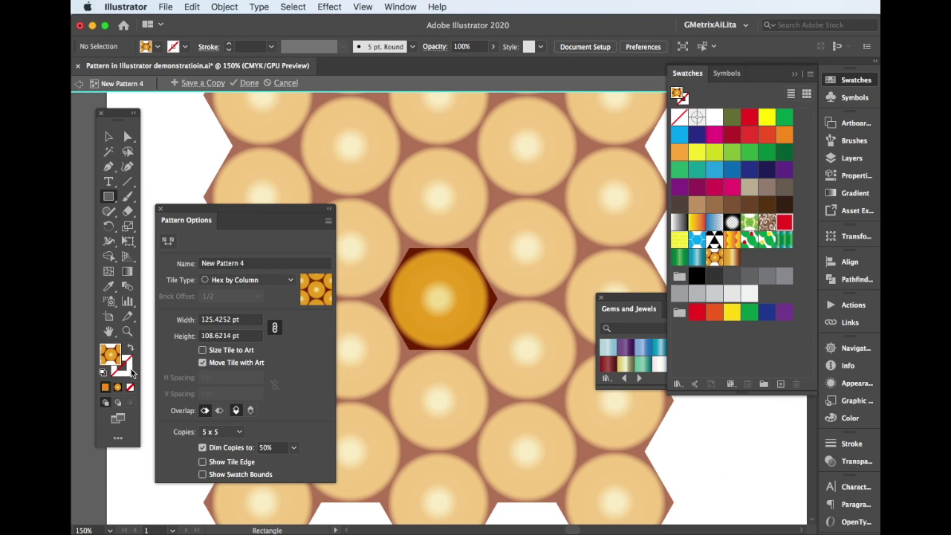
{"action": "left_click", "coordinate": [414, 258], "text": "super"}
{"action": "left_click", "coordinate": [677, 392]}
{"action": "left_click", "coordinate": [245, 46]}
{"action": "key", "text": "Up"}
{"action": "key", "text": "Up"}
{"action": "key", "text": "Up"}
{"action": "key", "text": "Up"}
{"action": "key", "text": "Up"}
{"action": "key", "text": "Up"}
Step: Align the hexagon's stroke to the inside and set its weight to 3 pt
{"action": "left_click", "coordinate": [209, 48]}
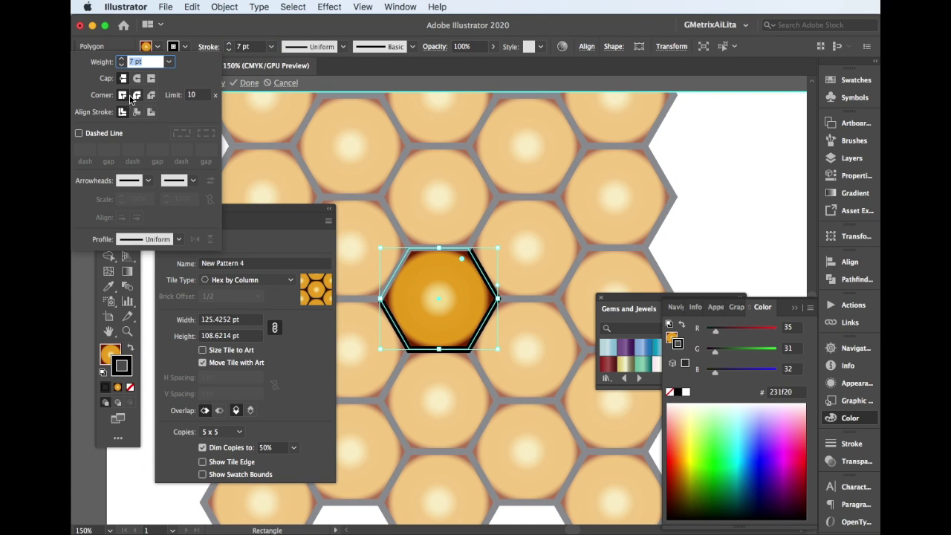
{"action": "left_click", "coordinate": [136, 112]}
{"action": "left_click", "coordinate": [859, 384]}
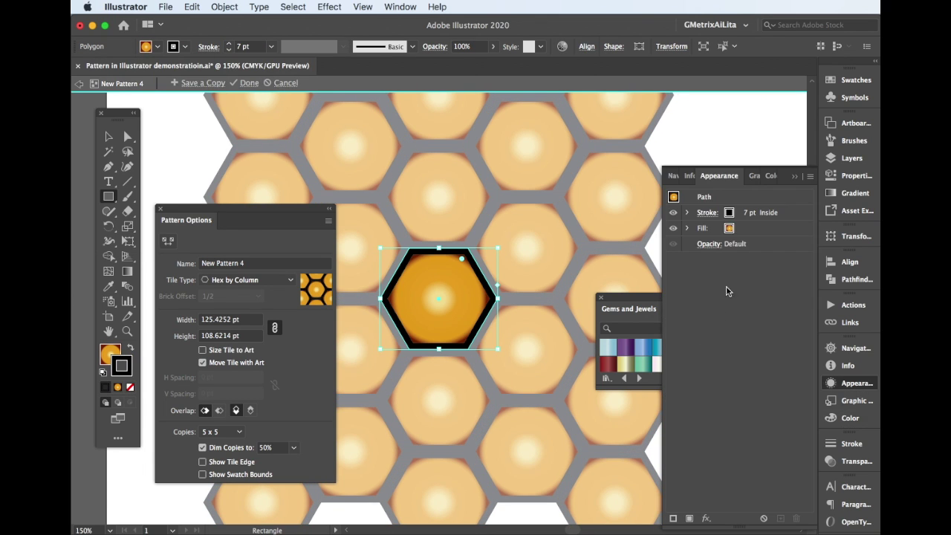
{"action": "left_click", "coordinate": [708, 212]}
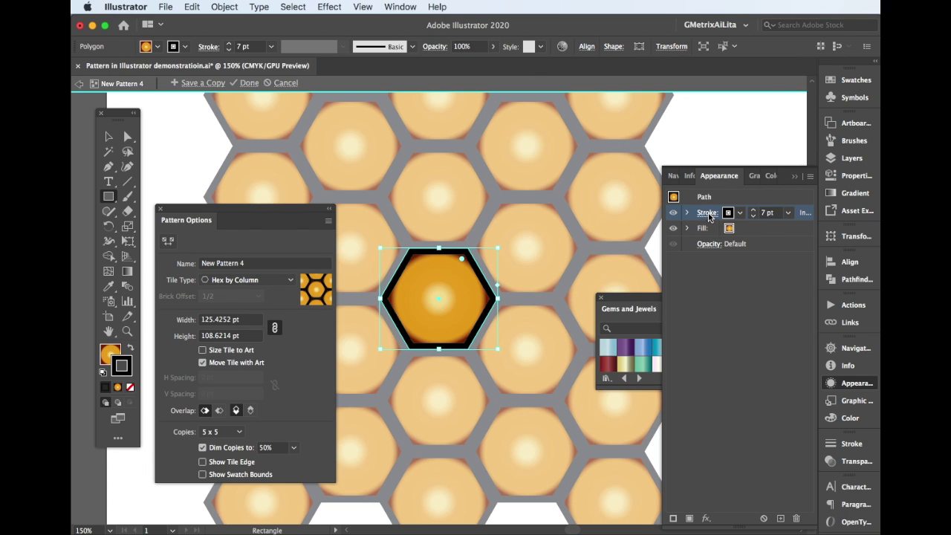
{"action": "left_click", "coordinate": [753, 216]}
{"action": "left_click", "coordinate": [753, 216]}
{"action": "left_click", "coordinate": [753, 216]}
{"action": "left_click", "coordinate": [752, 216]}
Step: Finish editing the pattern, accepting expansion of its active content, and move the patterned rectangle to the right of the orange hexagon
{"action": "left_click", "coordinate": [109, 137]}
{"action": "left_click", "coordinate": [79, 84]}
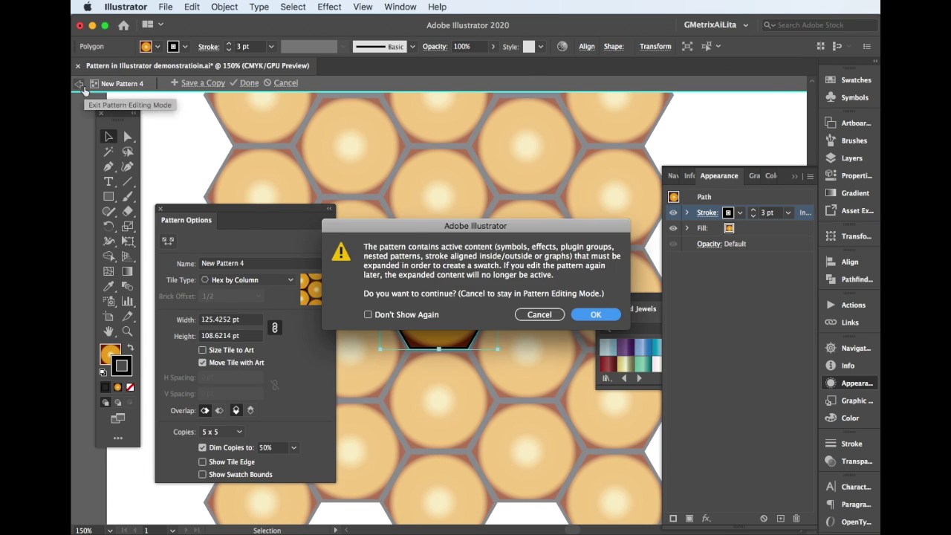
{"action": "left_click", "coordinate": [593, 317]}
{"action": "left_click_drag", "start_coordinate": [543, 234], "coordinate": [615, 235]}
{"action": "left_click", "coordinate": [707, 213]}
Step: Reopen the gold hexagon pattern, shift the hexagon group slightly down and finish editing
{"action": "left_click", "coordinate": [852, 83]}
{"action": "double_click", "coordinate": [714, 257]}
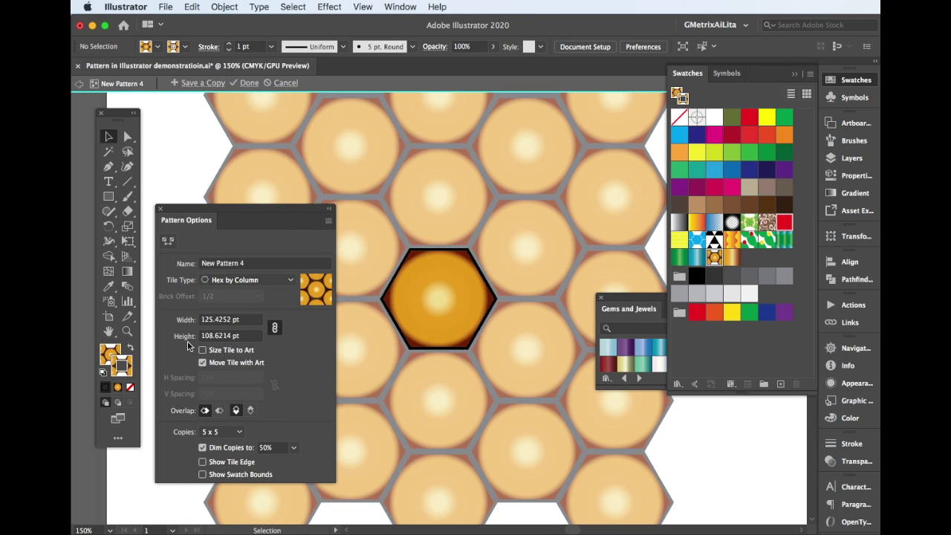
{"action": "left_click", "coordinate": [434, 268]}
{"action": "mouse_move", "coordinate": [434, 268]}
{"action": "left_mouse_down"}
{"action": "mouse_move", "coordinate": [427, 296]}
{"action": "mouse_move", "coordinate": [428, 280]}
{"action": "left_mouse_up"}
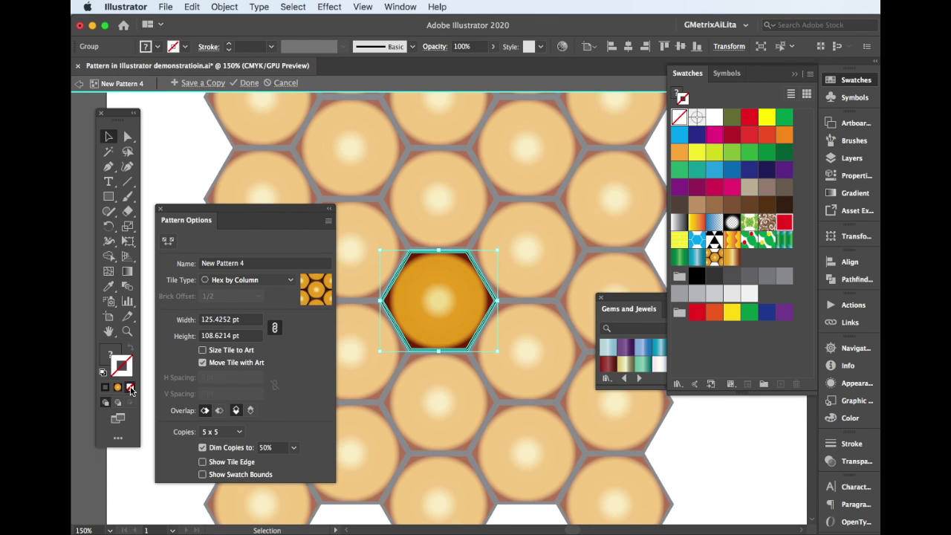
{"action": "left_click", "coordinate": [711, 295]}
{"action": "left_click", "coordinate": [78, 83]}
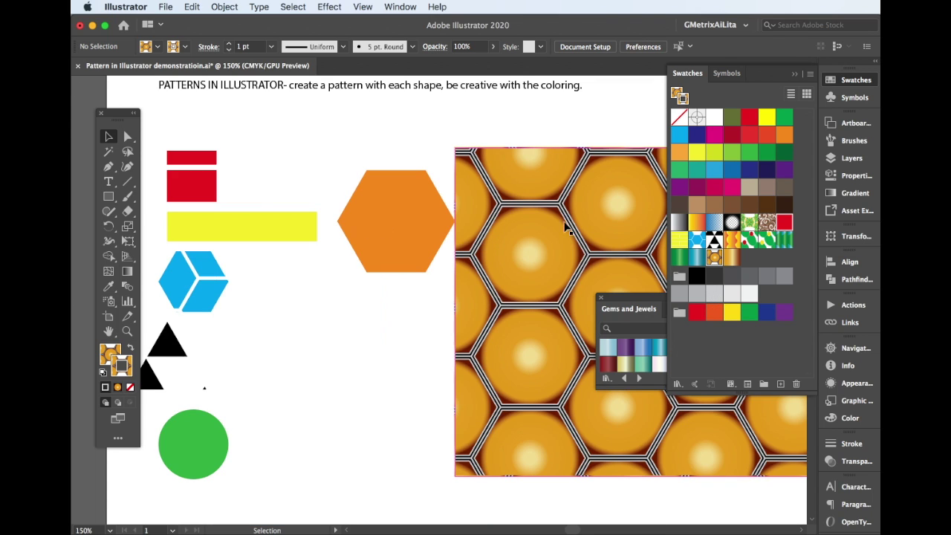
Step: Lock and hide Layer 5 and add a new layer above it
{"action": "left_click", "coordinate": [857, 161]}
{"action": "left_click", "coordinate": [690, 137]}
{"action": "left_click", "coordinate": [677, 137]}
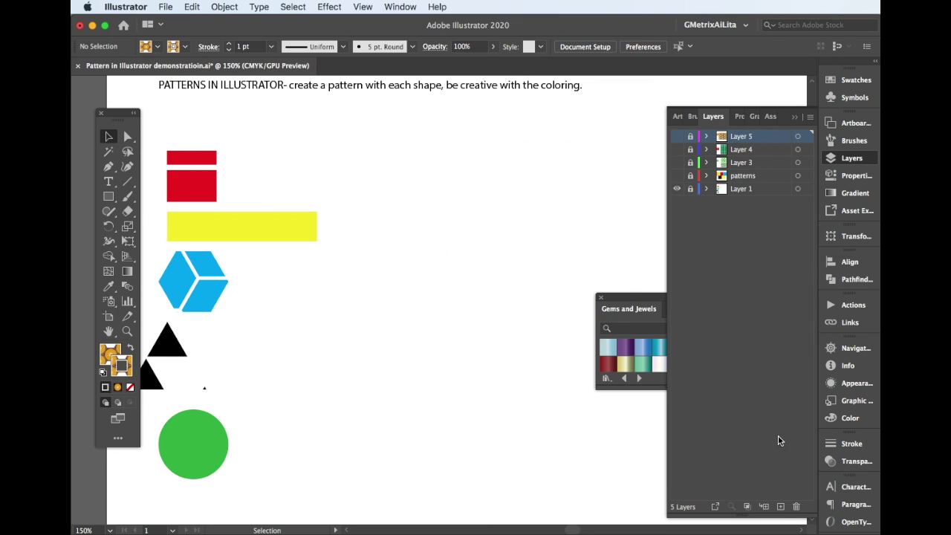
{"action": "left_click", "coordinate": [780, 507]}
Step: Draw an upright triangle with the Polygon tool, reducing the shape to three sides
{"action": "left_click_drag", "start_coordinate": [109, 198], "coordinate": [146, 209]}
{"action": "left_click", "coordinate": [170, 241]}
{"action": "left_click_drag", "start_coordinate": [439, 244], "coordinate": [414, 290]}
{"action": "key", "text": "Down"}
{"action": "key", "text": "Down"}
{"action": "key", "text": "Down"}
Step: Fill the triangle with the purple Gems and Jewels gradient and make its stroke active
{"action": "left_click", "coordinate": [624, 349]}
{"action": "left_click", "coordinate": [625, 349]}
{"action": "left_click", "coordinate": [130, 387]}
{"action": "key", "text": "super+z"}
{"action": "key", "text": "x"}
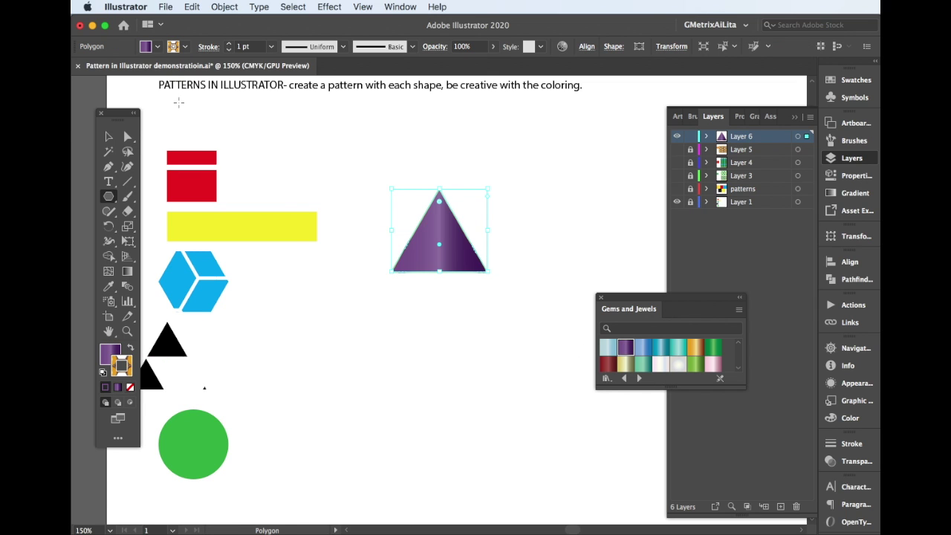
Step: Give the triangle a 3 pt stroke aligned to the inside and color it with the gold Gems and Jewels gradient
{"action": "left_click", "coordinate": [185, 47]}
{"action": "left_click", "coordinate": [197, 86]}
{"action": "left_click", "coordinate": [210, 47]}
{"action": "left_click", "coordinate": [136, 113]}
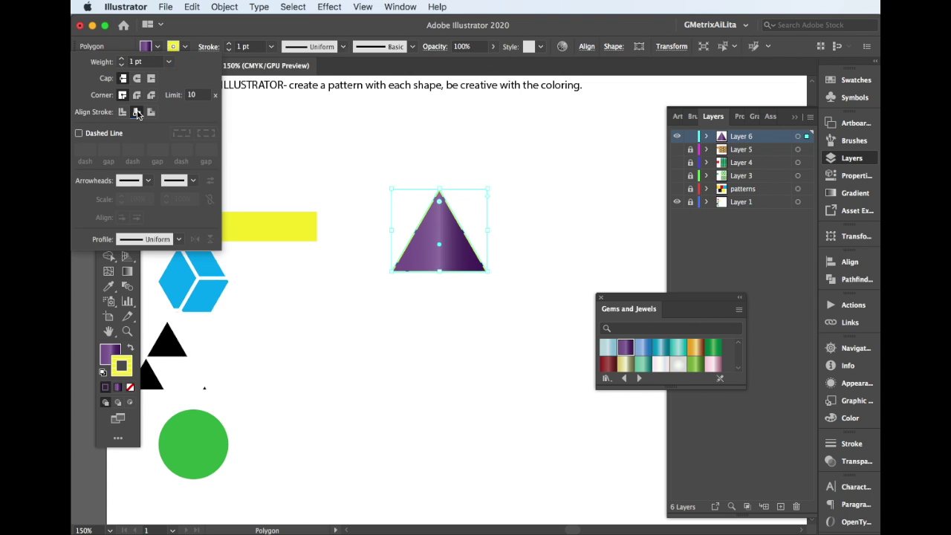
{"action": "left_click", "coordinate": [229, 45]}
{"action": "left_click", "coordinate": [229, 45]}
{"action": "left_click", "coordinate": [697, 349]}
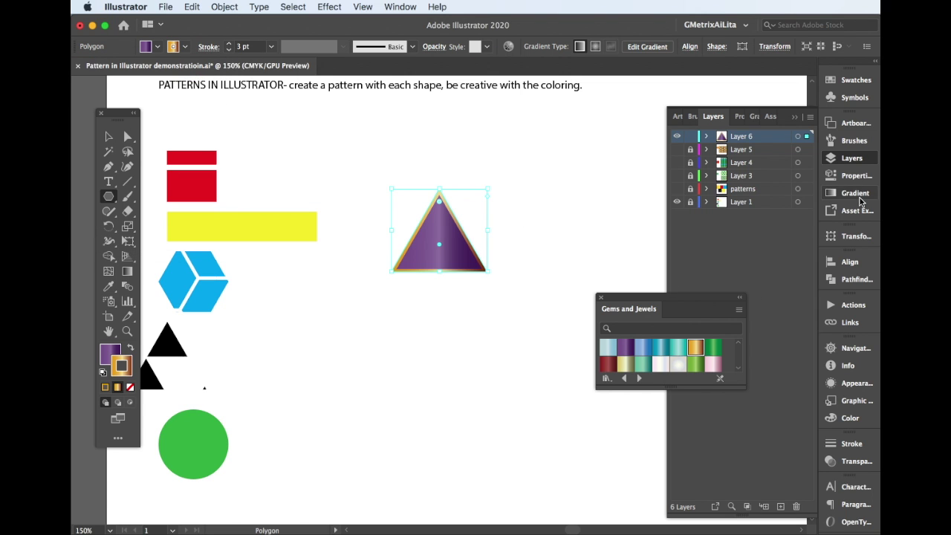
{"action": "left_click", "coordinate": [854, 193]}
Step: Make a pattern from the purple triangle with the Brick by Row tile type and finish editing it
{"action": "left_click", "coordinate": [109, 137]}
{"action": "left_click", "coordinate": [349, 178]}
{"action": "left_click", "coordinate": [454, 222]}
{"action": "left_click", "coordinate": [575, 220]}
{"action": "left_click", "coordinate": [449, 237]}
{"action": "left_click", "coordinate": [222, 9]}
{"action": "left_click", "coordinate": [363, 306]}
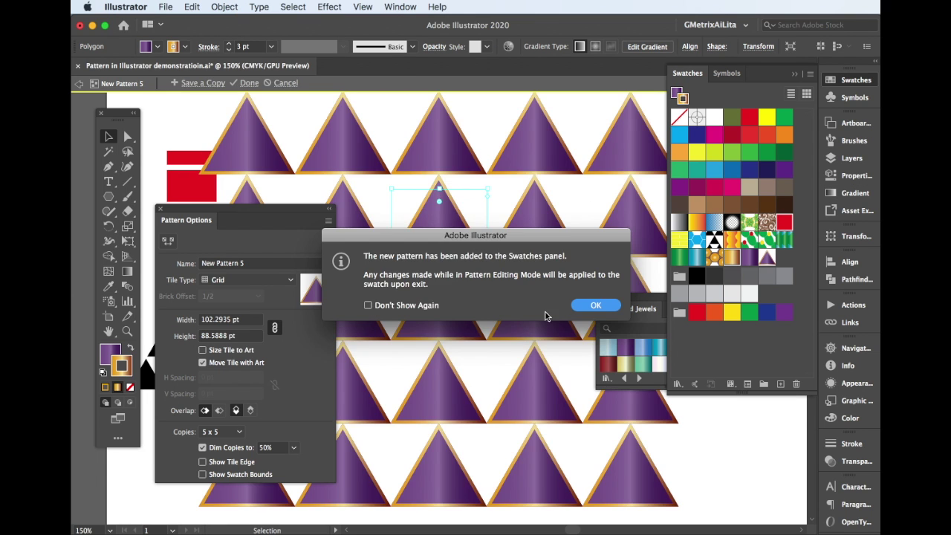
{"action": "left_click", "coordinate": [597, 304]}
{"action": "left_click", "coordinate": [250, 280]}
{"action": "left_click", "coordinate": [254, 308]}
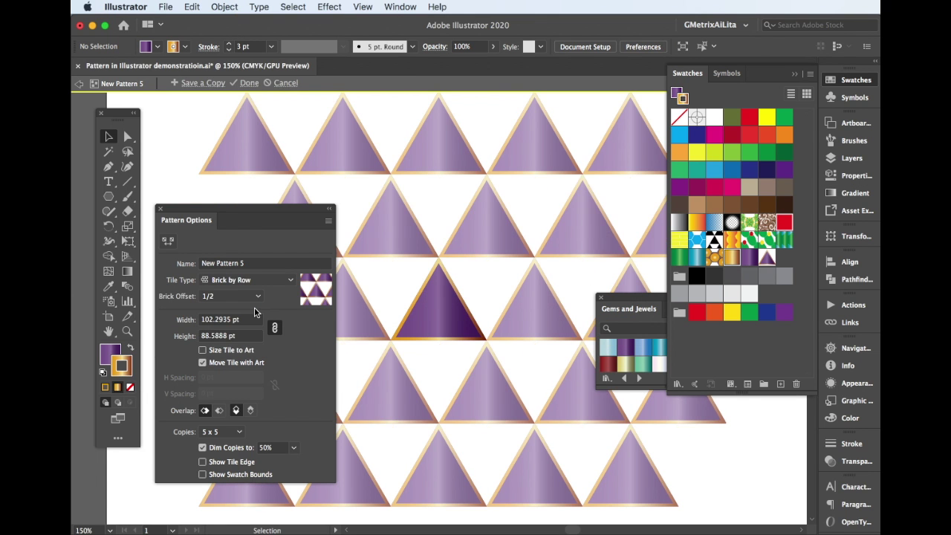
{"action": "left_click", "coordinate": [79, 84]}
Step: Draw a rectangle overlapping the triangle, fill it with the triangle pattern swatch and move it to the triangle's right
{"action": "left_click_drag", "start_coordinate": [109, 198], "coordinate": [141, 195]}
{"action": "left_click_drag", "start_coordinate": [447, 164], "coordinate": [658, 413]}
{"action": "key", "text": "shift+x"}
{"action": "left_click", "coordinate": [766, 257]}
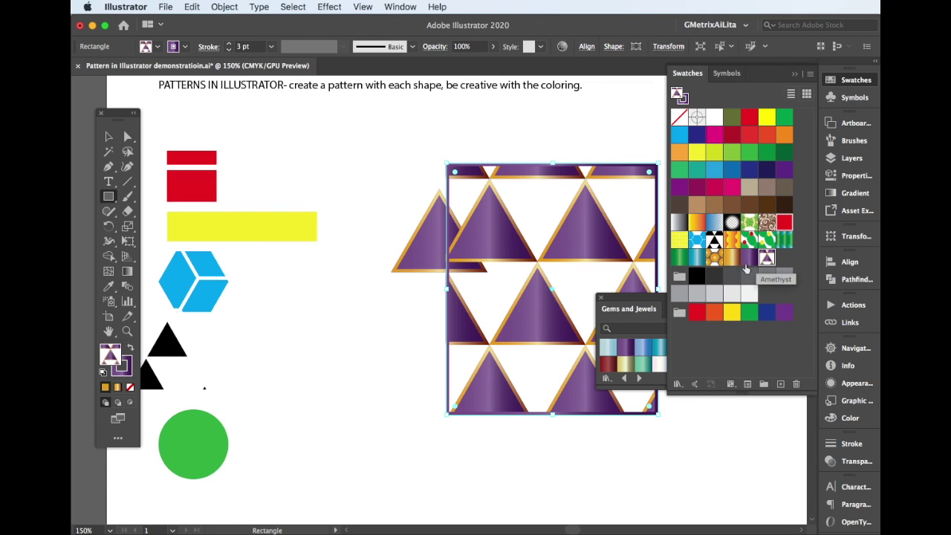
{"action": "left_click", "coordinate": [110, 137]}
{"action": "left_click_drag", "start_coordinate": [516, 165], "coordinate": [582, 154]}
Step: Lock and hide Layer 6 and add a new layer above it
{"action": "left_click", "coordinate": [851, 158]}
{"action": "left_click", "coordinate": [690, 136]}
{"action": "left_click", "coordinate": [677, 136]}
{"action": "left_click", "coordinate": [781, 506]}
Step: Draw a wide brick-shaped rectangle with the dark red Gems and Jewels gradient as fill and the white gradient as stroke
{"action": "left_click", "coordinate": [111, 197]}
{"action": "left_click_drag", "start_coordinate": [343, 176], "coordinate": [464, 215]}
{"action": "left_click", "coordinate": [608, 364]}
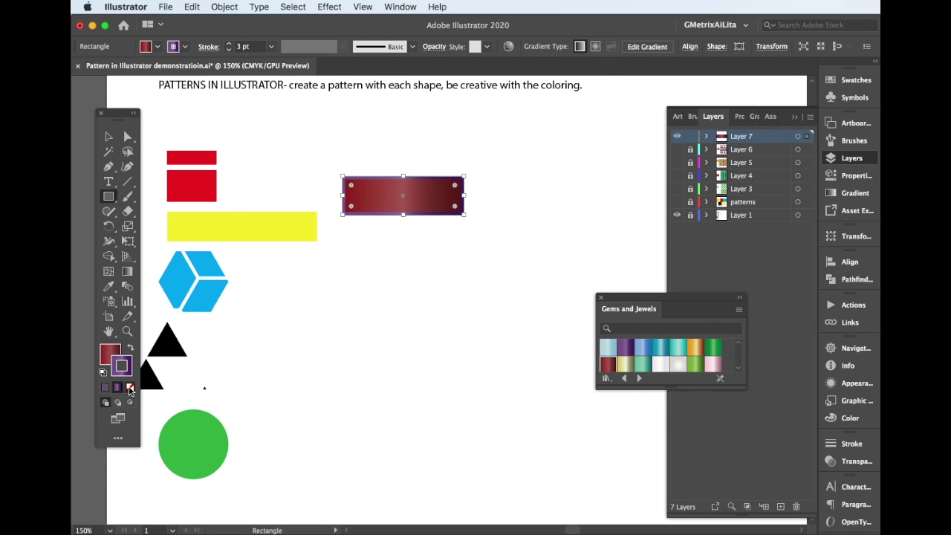
{"action": "left_click", "coordinate": [224, 8]}
{"action": "left_click", "coordinate": [516, 397]}
{"action": "left_click", "coordinate": [660, 364]}
Step: Make a pattern from the red brick with the Brick by Row tile type and finish editing it
{"action": "left_click", "coordinate": [224, 7]}
{"action": "left_click", "coordinate": [363, 310]}
{"action": "left_click", "coordinate": [591, 306]}
{"action": "left_click", "coordinate": [245, 279]}
{"action": "left_click", "coordinate": [234, 291]}
{"action": "left_click", "coordinate": [78, 86]}
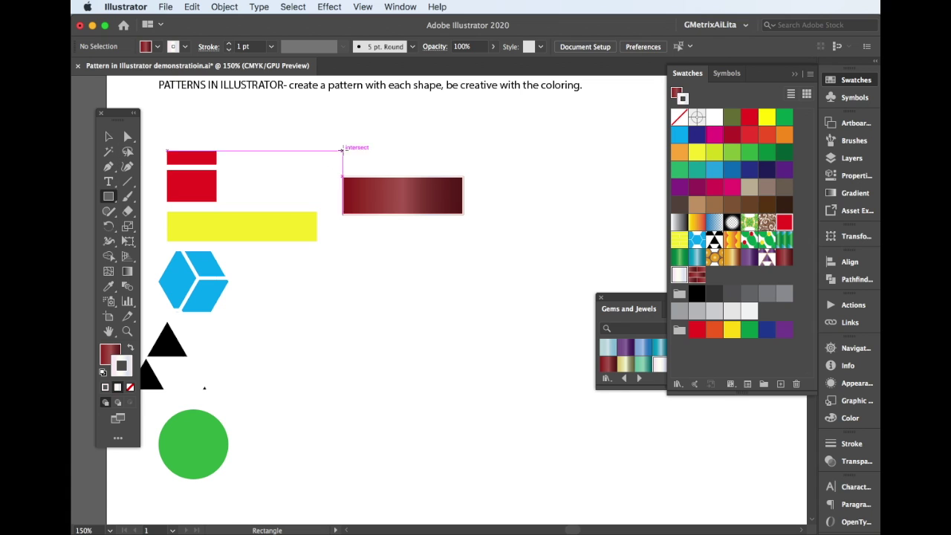
Step: Draw a large rectangle over the brick, fill it with the brick pattern, remove its stroke and move it right
{"action": "left_click_drag", "start_coordinate": [343, 148], "coordinate": [642, 425]}
{"action": "left_click", "coordinate": [697, 275]}
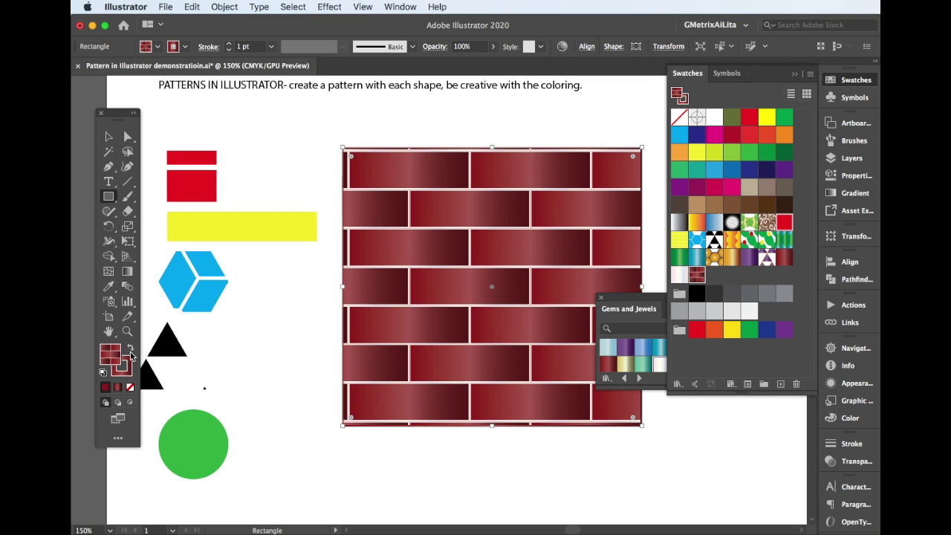
{"action": "left_click", "coordinate": [126, 369]}
{"action": "left_click", "coordinate": [130, 387]}
{"action": "left_click", "coordinate": [109, 137]}
{"action": "left_click_drag", "start_coordinate": [365, 198], "coordinate": [459, 193]}
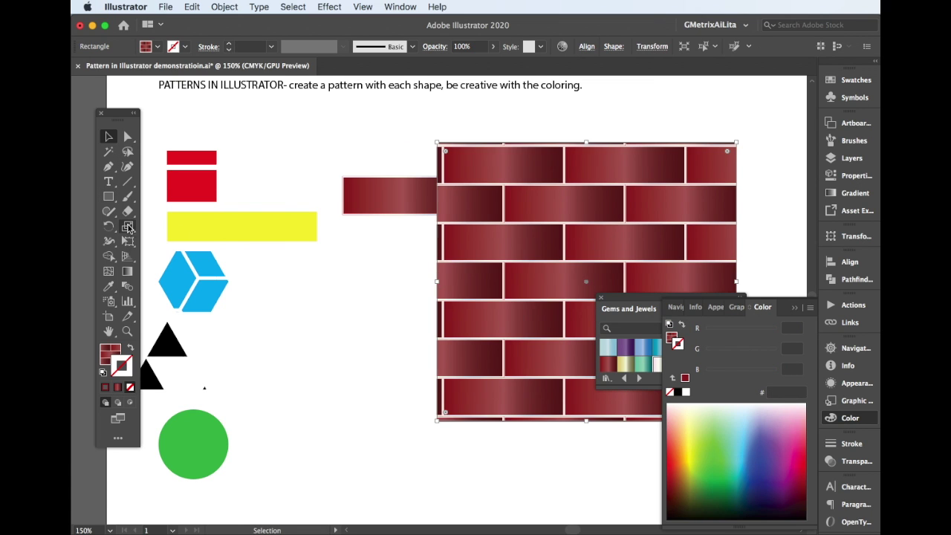
Step: Shear the brick-patterned rectangle vertically together with its pattern and move it farther right
{"action": "left_click_drag", "start_coordinate": [128, 227], "coordinate": [159, 242]}
{"action": "double_click", "coordinate": [129, 227]}
{"action": "left_click_drag", "start_coordinate": [832, 128], "coordinate": [691, 130]}
{"action": "left_click", "coordinate": [723, 347]}
{"action": "key", "text": "super+minus"}
{"action": "left_click_drag", "start_coordinate": [540, 281], "coordinate": [541, 233]}
{"action": "left_click", "coordinate": [109, 136]}
{"action": "left_click_drag", "start_coordinate": [465, 286], "coordinate": [553, 281]}
{"action": "left_click", "coordinate": [109, 227]}
{"action": "left_click", "coordinate": [427, 321], "text": "alt"}
{"action": "left_click", "coordinate": [263, 268]}
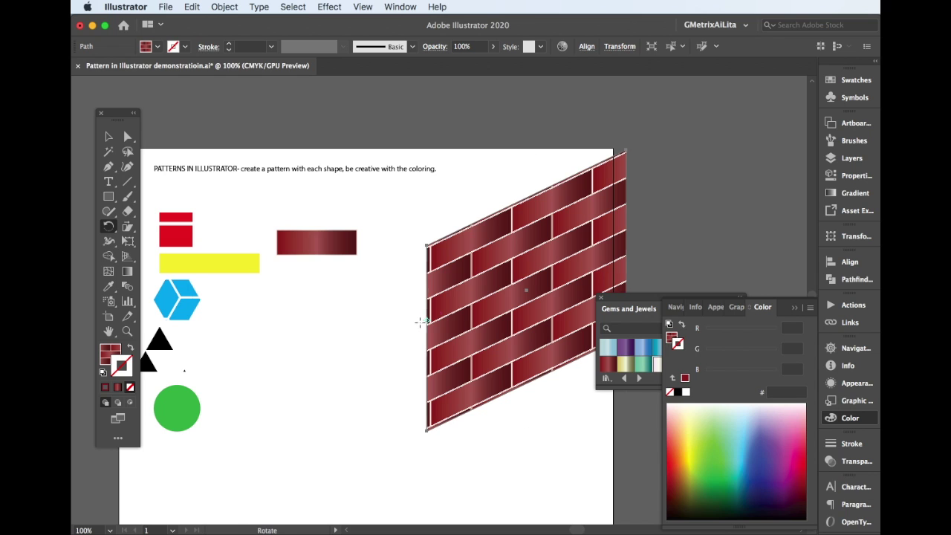
Step: Reflect a copy of the sheared brick wall and its pattern across the wall's left vertical edge, and select the mirrored copy
{"action": "left_click", "coordinate": [428, 313], "text": "alt"}
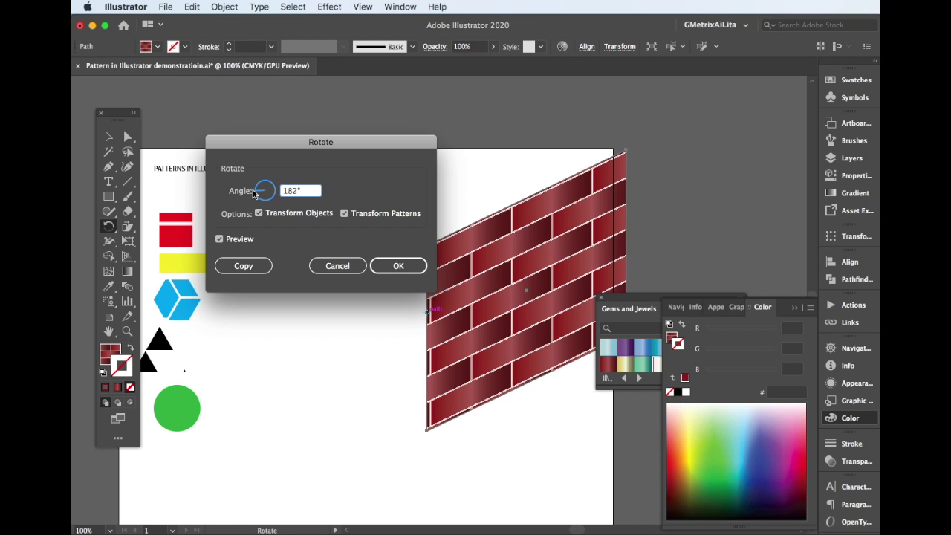
{"action": "left_click", "coordinate": [338, 265]}
{"action": "left_click_drag", "start_coordinate": [109, 226], "coordinate": [153, 238]}
{"action": "left_click", "coordinate": [427, 313], "text": "alt"}
{"action": "left_click", "coordinate": [539, 461]}
{"action": "key", "text": "v"}
{"action": "left_click", "coordinate": [326, 271]}
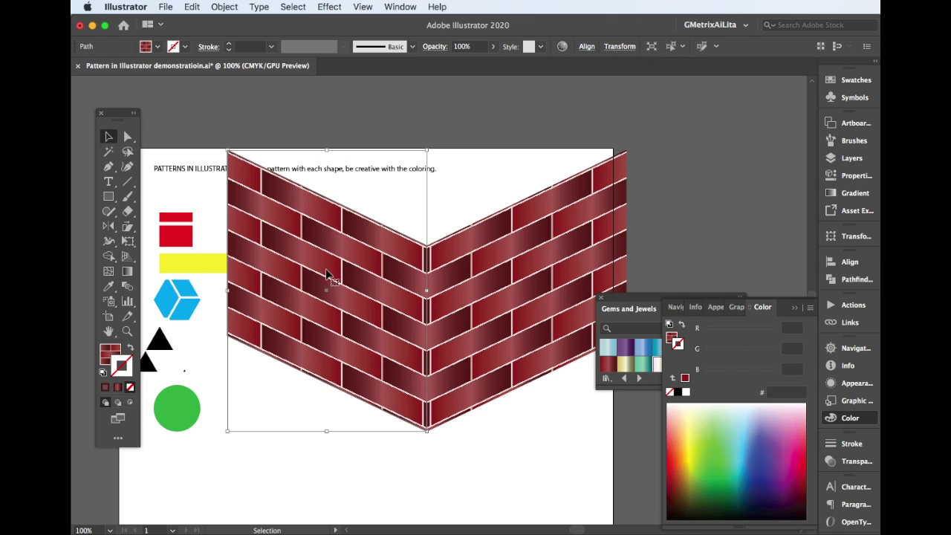
Step: Duplicate the brick pattern swatch and open the copy for pattern editing
{"action": "left_click", "coordinate": [857, 81]}
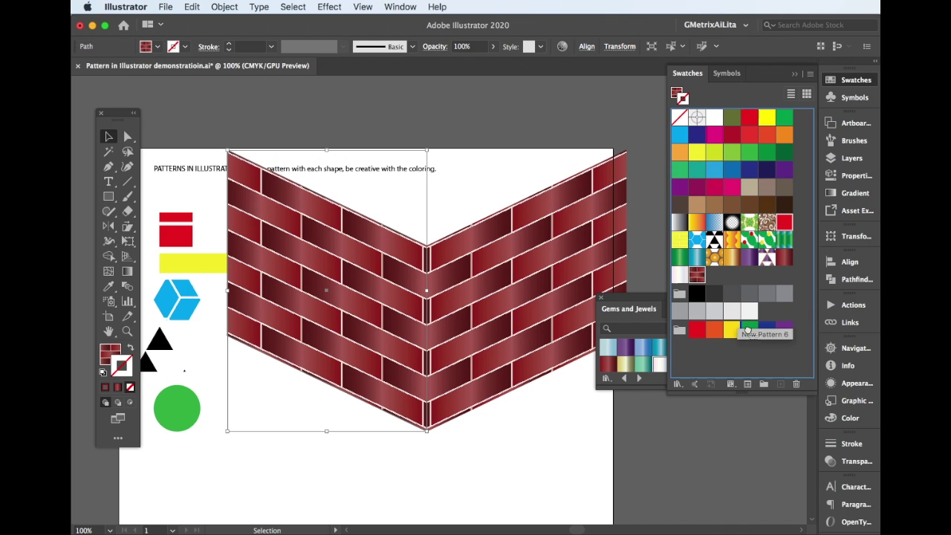
{"action": "left_click", "coordinate": [811, 75]}
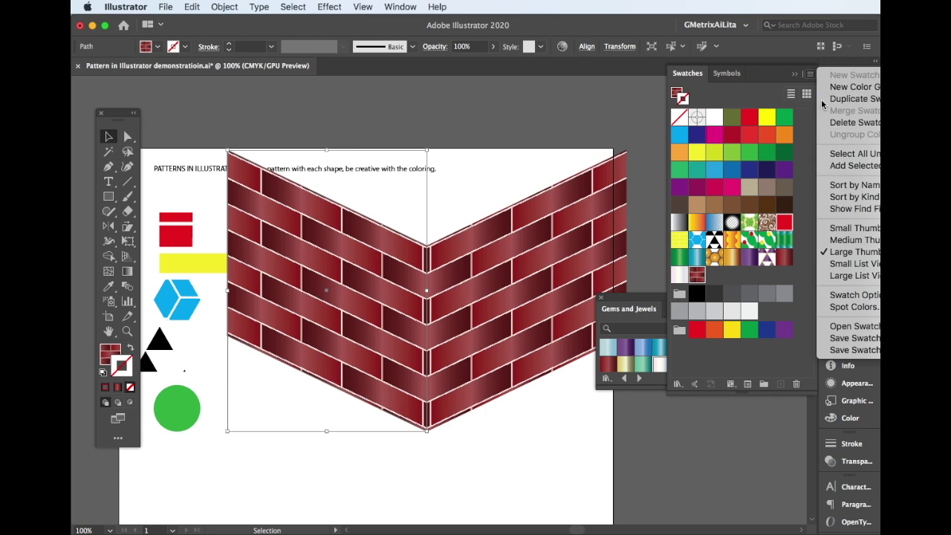
{"action": "left_click", "coordinate": [847, 102]}
{"action": "double_click", "coordinate": [714, 275]}
Step: Recolour the copied pattern's brick with the dark red Gems and Jewels gradient, move and darken one gradient stop, and finish editing the pattern
{"action": "left_click", "coordinate": [633, 351]}
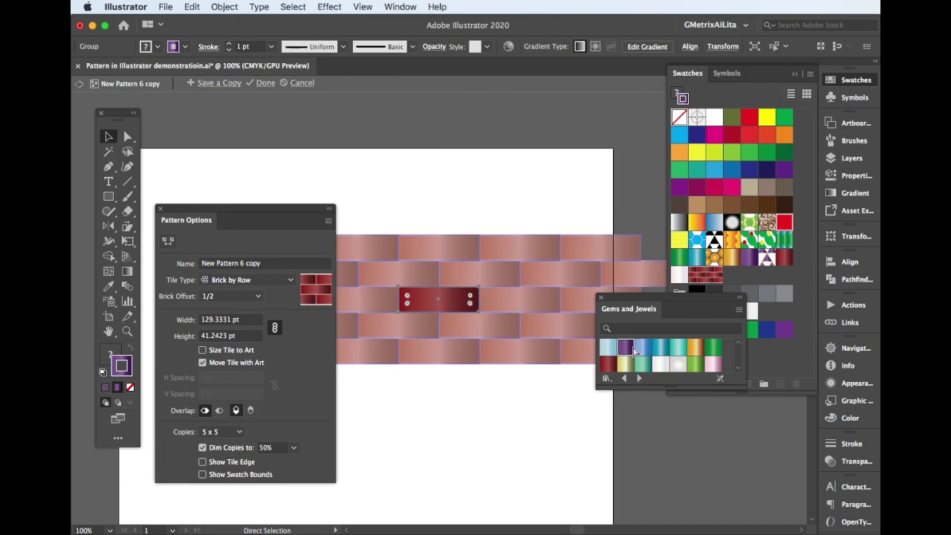
{"action": "left_click", "coordinate": [626, 347]}
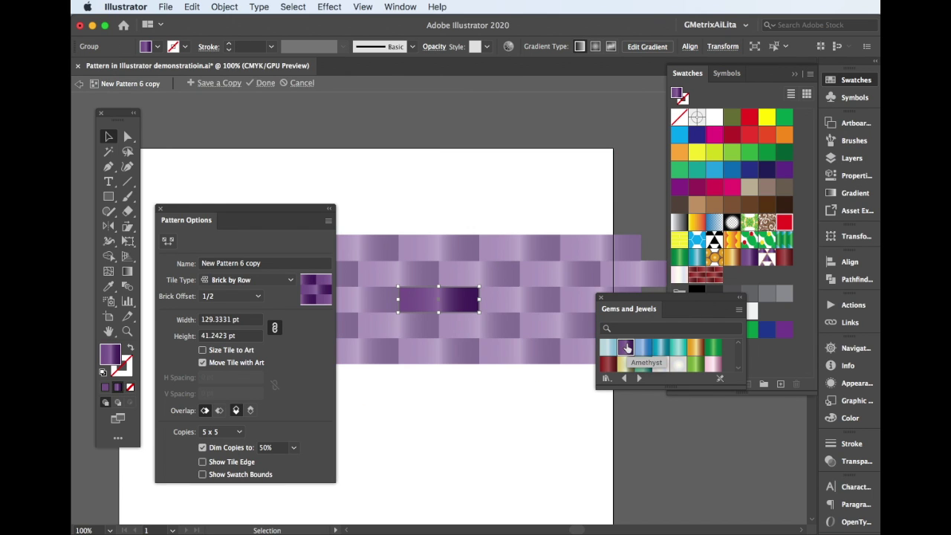
{"action": "left_click", "coordinate": [610, 364]}
{"action": "left_click", "coordinate": [854, 194]}
{"action": "left_click_drag", "start_coordinate": [794, 235], "coordinate": [749, 238]}
{"action": "double_click", "coordinate": [748, 235]}
{"action": "left_click_drag", "start_coordinate": [722, 284], "coordinate": [707, 284]}
{"action": "left_click", "coordinate": [79, 84]}
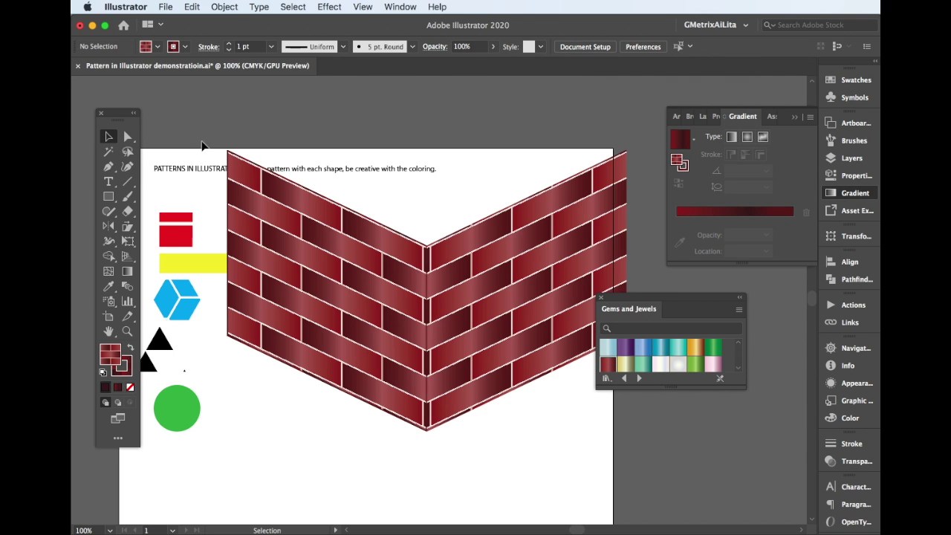
Step: Fill the mirrored left wall with the New Pattern 6 copy swatch and deselect it
{"action": "left_click", "coordinate": [398, 256]}
{"action": "left_click", "coordinate": [856, 79]}
{"action": "left_click", "coordinate": [714, 275]}
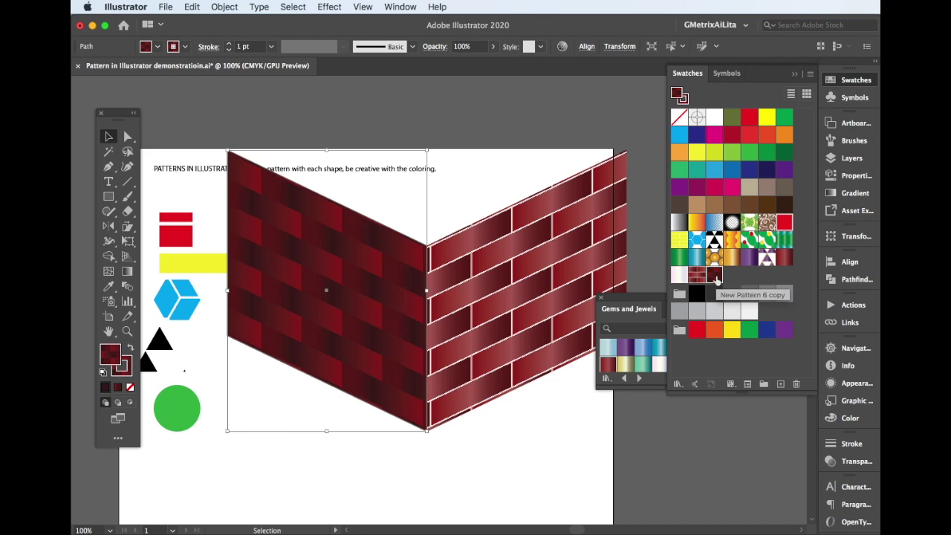
{"action": "left_click", "coordinate": [335, 452]}
Step: Toggle the visibility of the document's layers from Layer 7 down through the patterns layer to review the artwork on each
{"action": "key", "text": "ctrl+minus"}
{"action": "left_click", "coordinate": [852, 157]}
{"action": "left_click", "coordinate": [677, 137]}
{"action": "left_click", "coordinate": [677, 149]}
{"action": "left_click", "coordinate": [677, 215]}
{"action": "left_click", "coordinate": [677, 149]}
{"action": "left_click", "coordinate": [677, 162]}
{"action": "left_click", "coordinate": [677, 162]}
{"action": "left_click", "coordinate": [678, 176]}
{"action": "left_click", "coordinate": [677, 189]}
{"action": "left_click", "coordinate": [678, 189]}
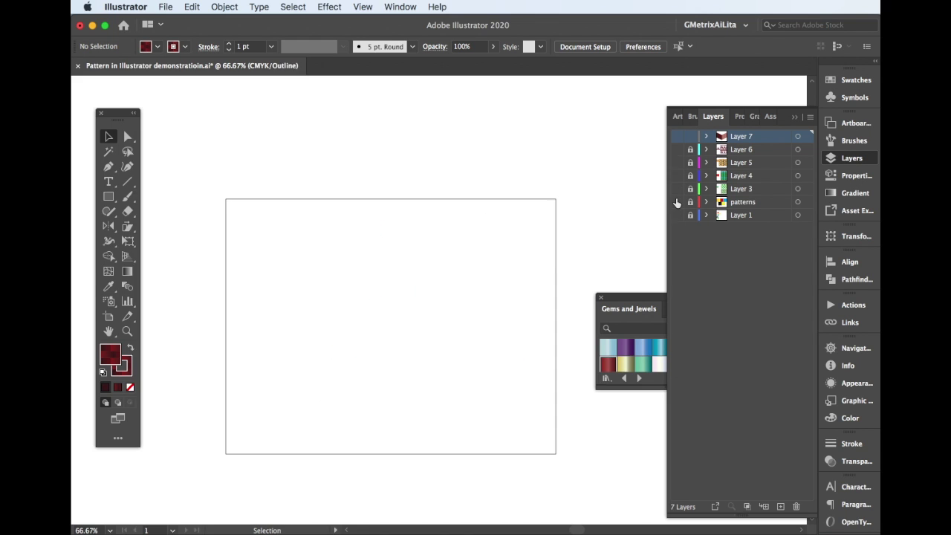
{"action": "left_click", "coordinate": [678, 201]}
{"action": "left_click_drag", "start_coordinate": [678, 191], "coordinate": [679, 138]}
{"action": "left_click", "coordinate": [678, 139]}
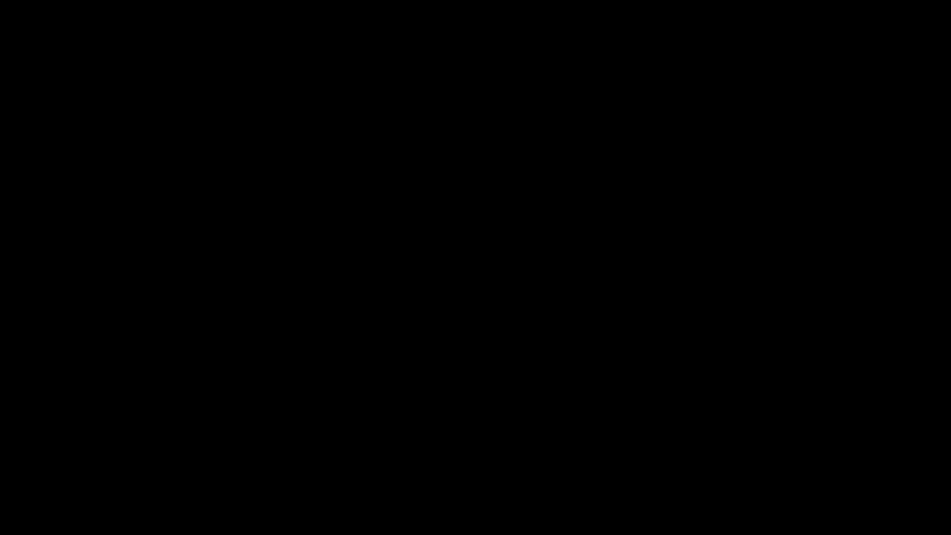